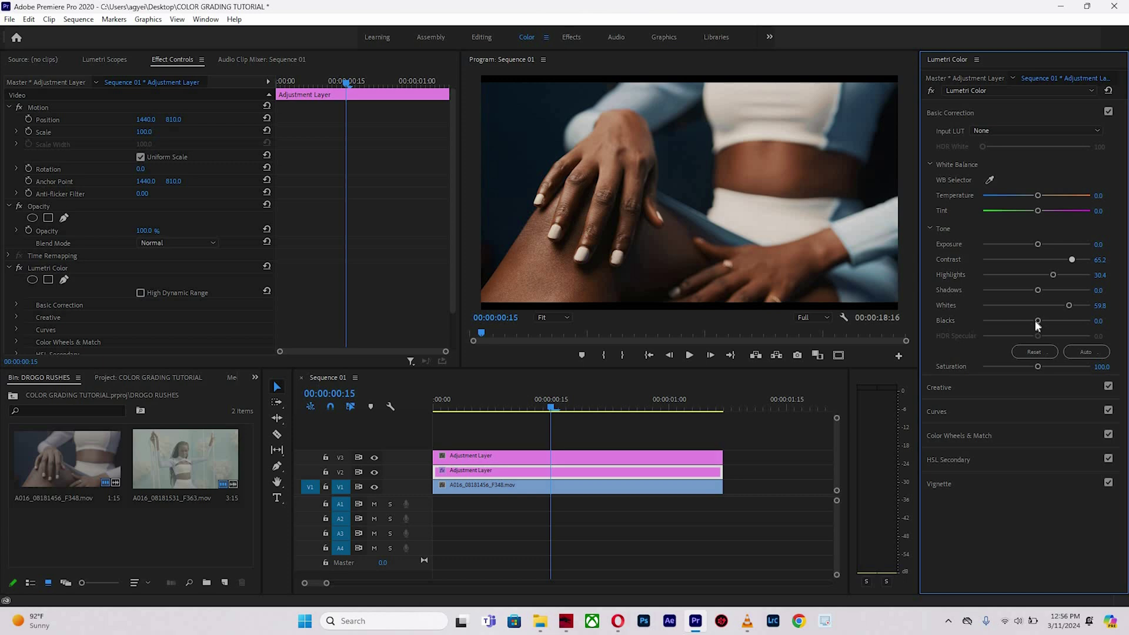
Cool Temperature to about -14; set Whites 59.8, Highlights 30.4, Contrast 65.2, Blacks -43.5
{"action": "left_click", "coordinate": [504, 399]}
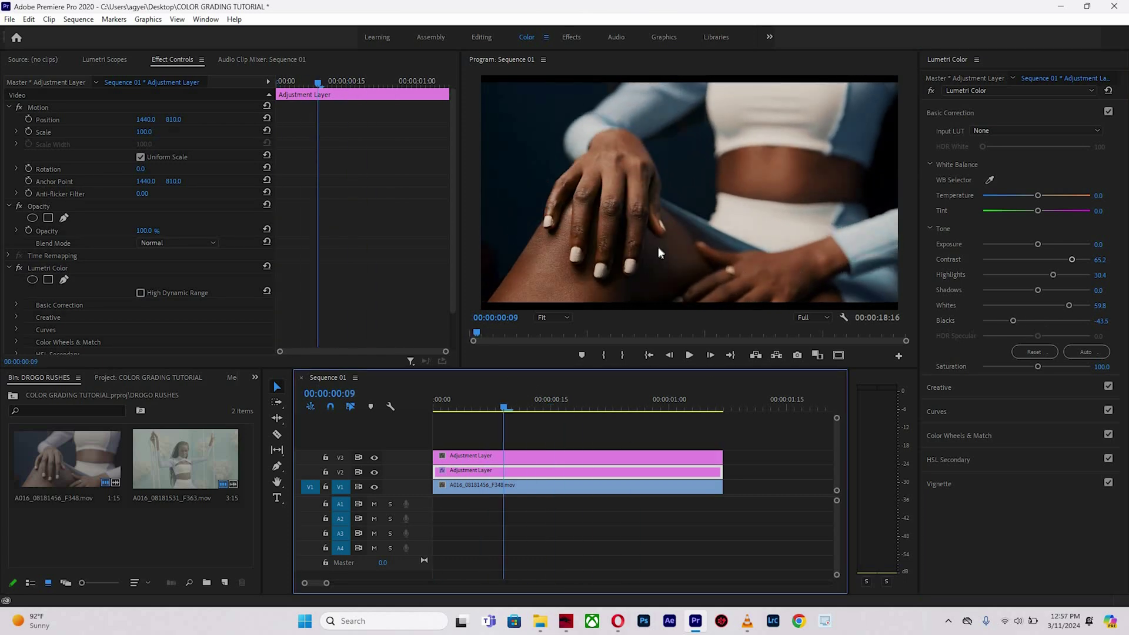
{"action": "left_click_drag", "start_coordinate": [1036, 195], "coordinate": [1029, 196]}
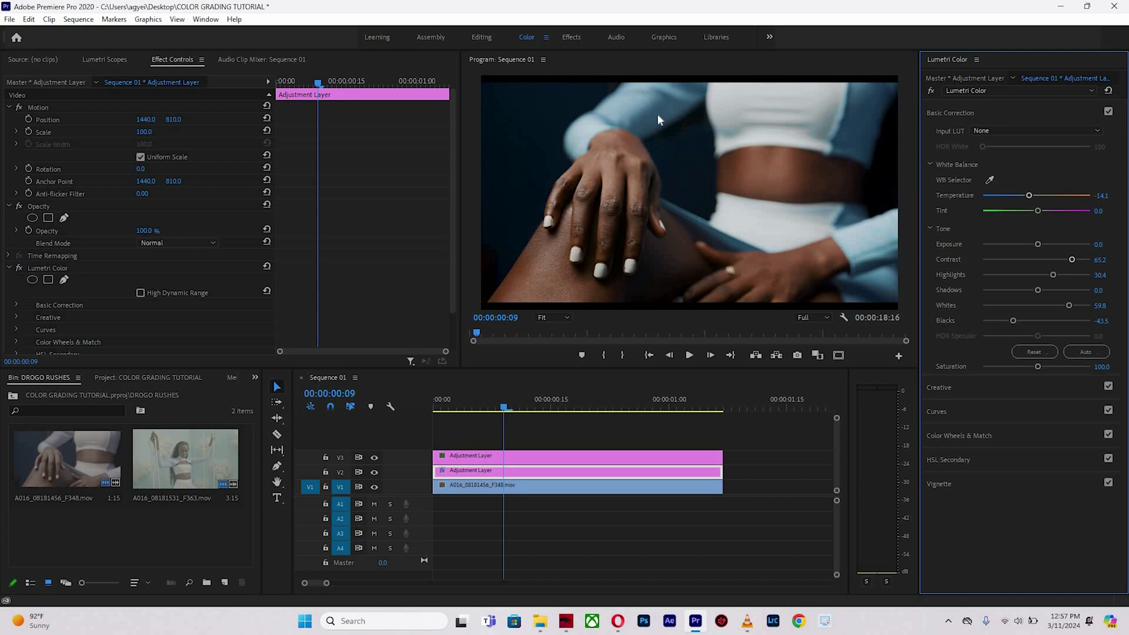
{"action": "left_click_drag", "start_coordinate": [1037, 290], "coordinate": [1026, 290]}
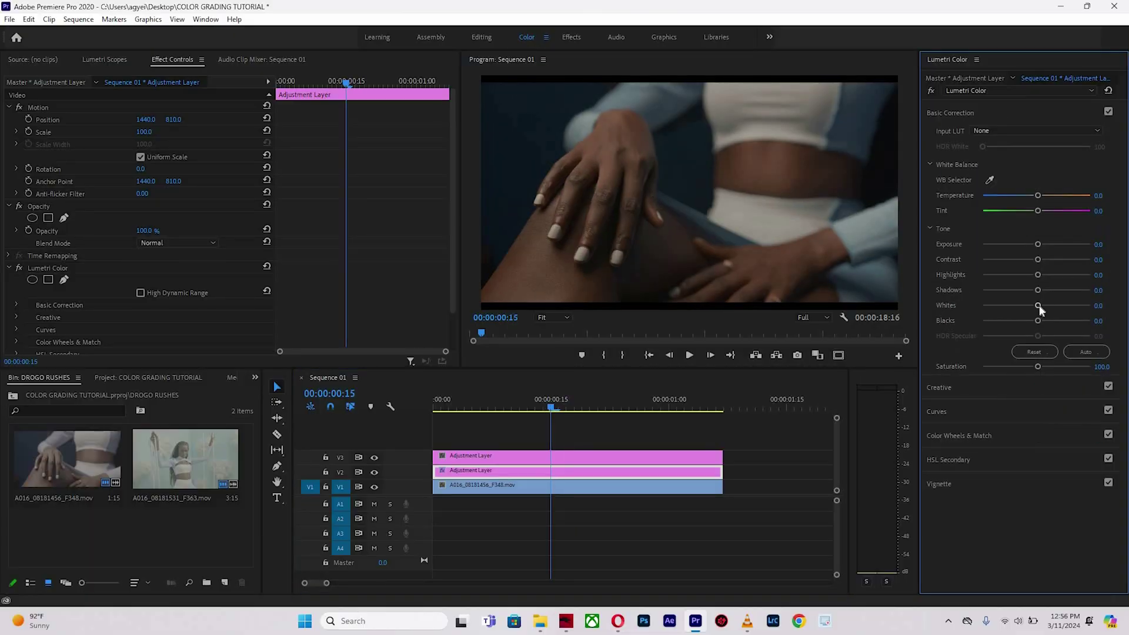
{"action": "left_click_drag", "start_coordinate": [1037, 306], "coordinate": [1013, 320]}
{"action": "left_click_drag", "start_coordinate": [630, 403], "coordinate": [503, 403]}
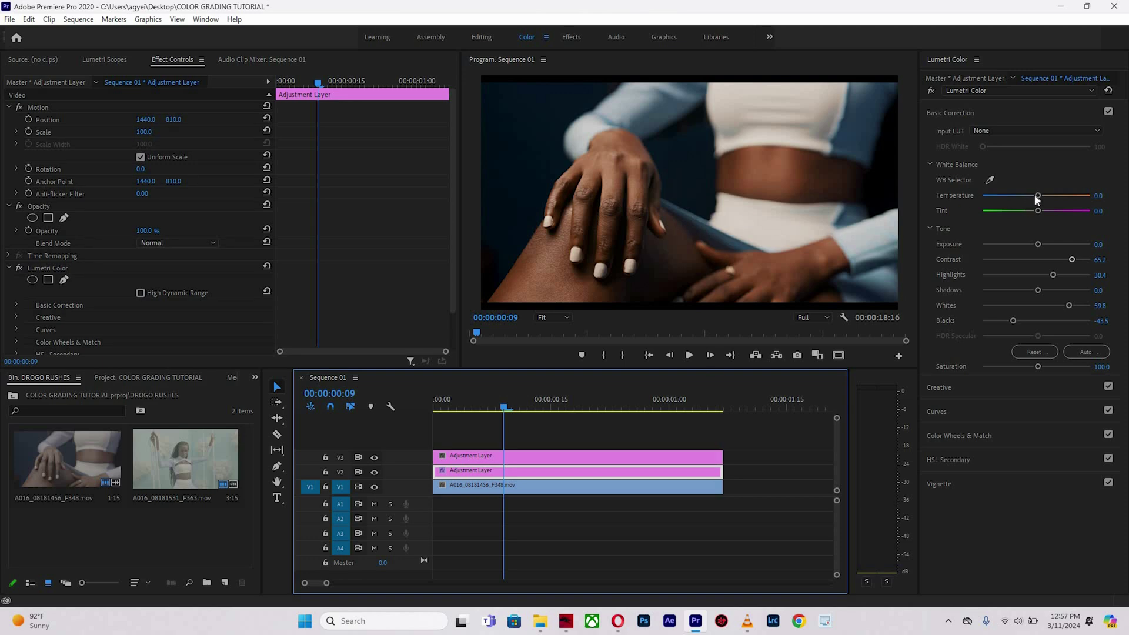
{"action": "left_click_drag", "start_coordinate": [1036, 197], "coordinate": [1030, 197]}
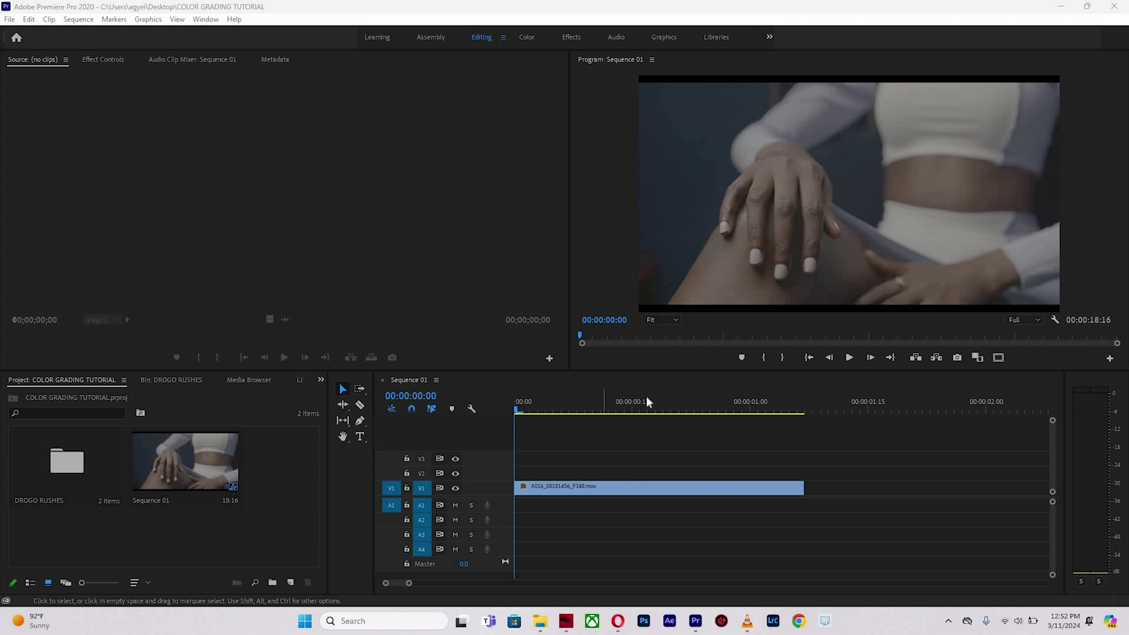
Scrub and play the footage from the start of the sequence to preview it
{"action": "left_click_drag", "start_coordinate": [647, 401], "coordinate": [600, 382]}
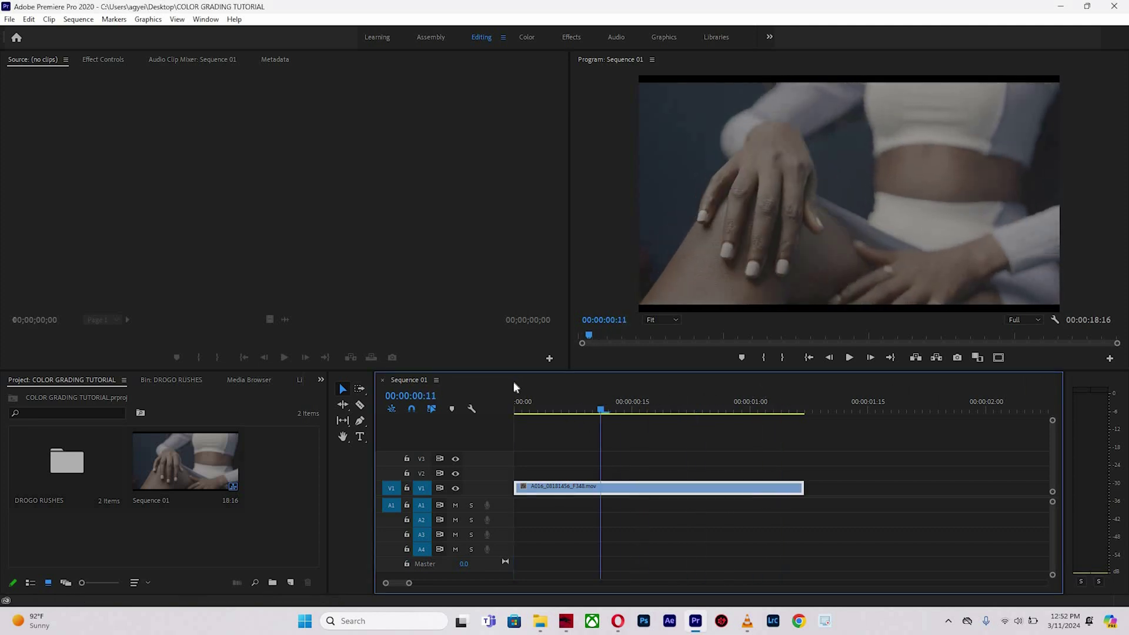
{"action": "left_click_drag", "start_coordinate": [514, 381], "coordinate": [520, 408]}
{"action": "key", "text": "space"}
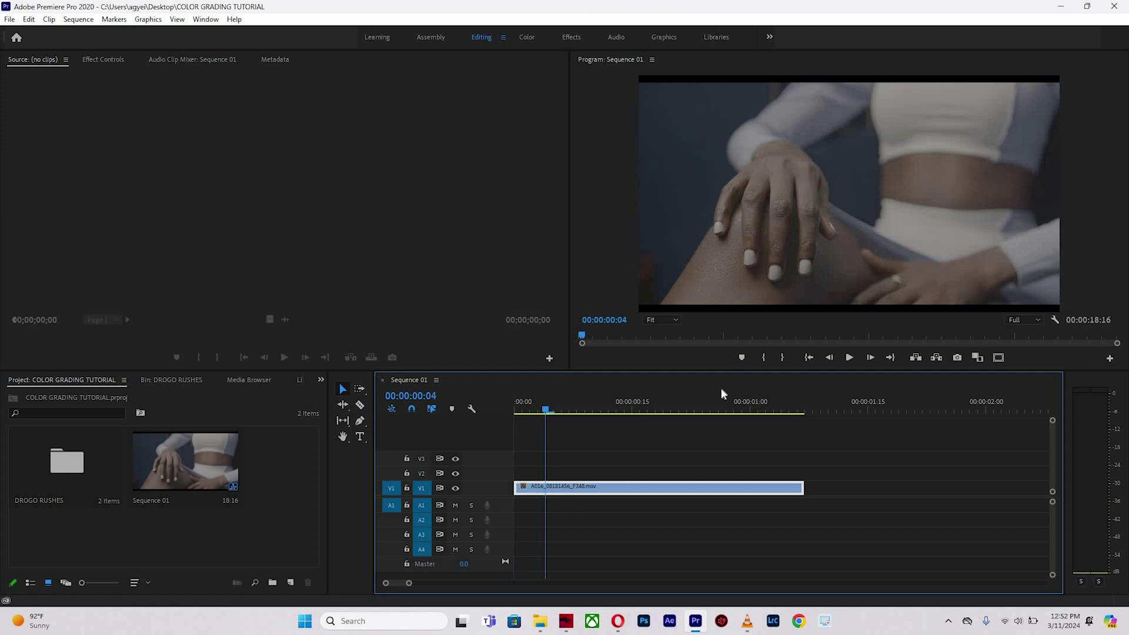
{"action": "left_click", "coordinate": [524, 388]}
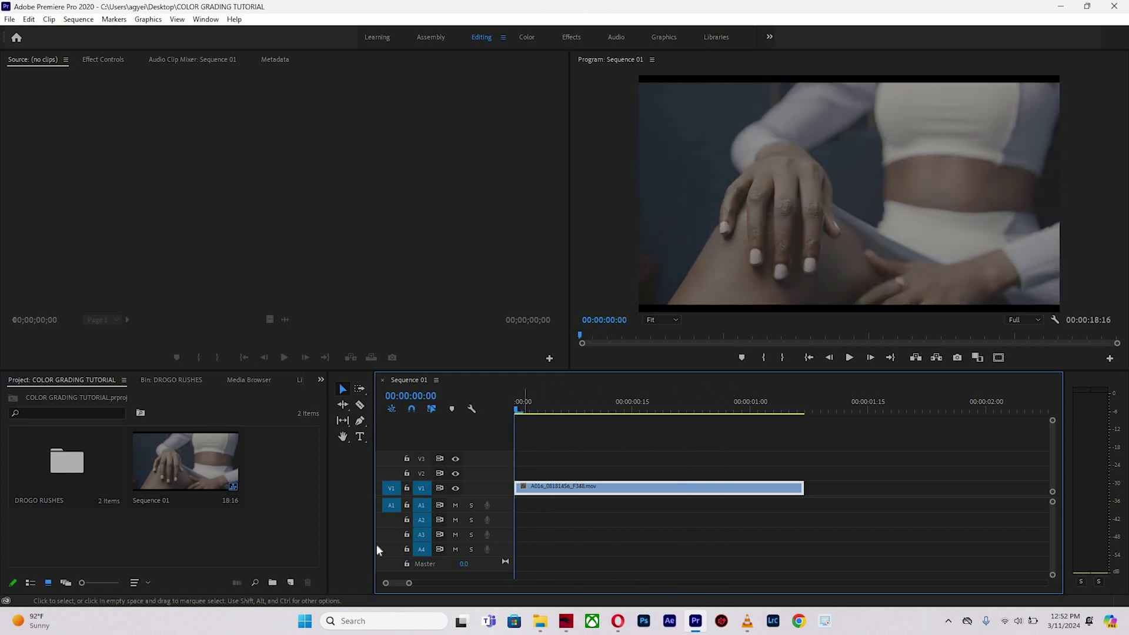
Create a new adjustment layer on V2, cut it at the footage's end, and delete the excess
{"action": "left_click", "coordinate": [290, 582]}
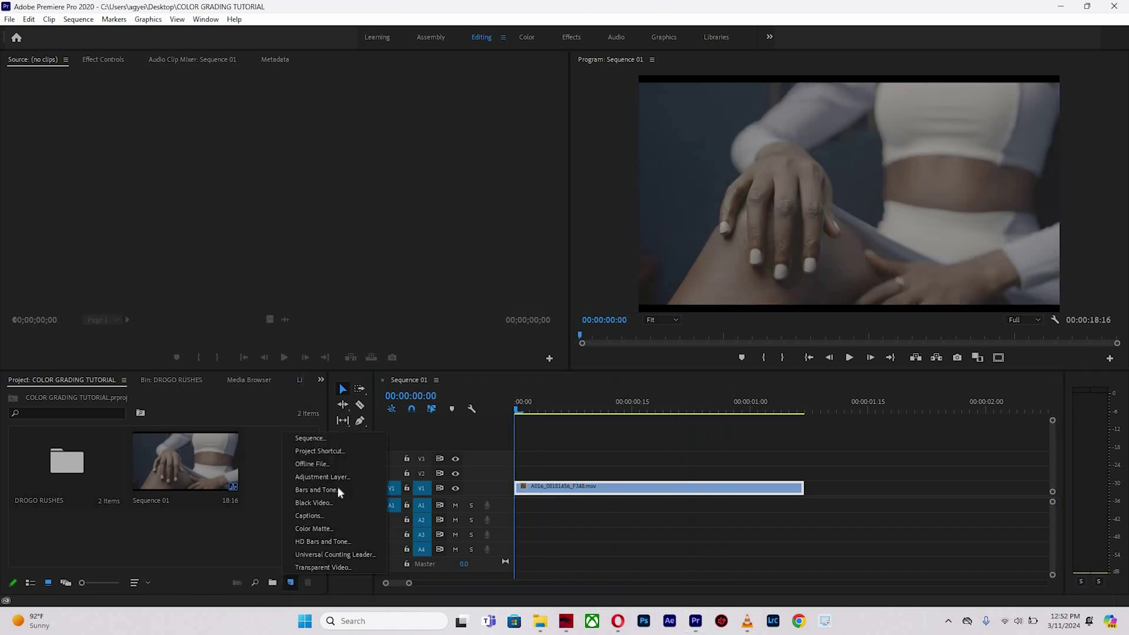
{"action": "left_click", "coordinate": [322, 477]}
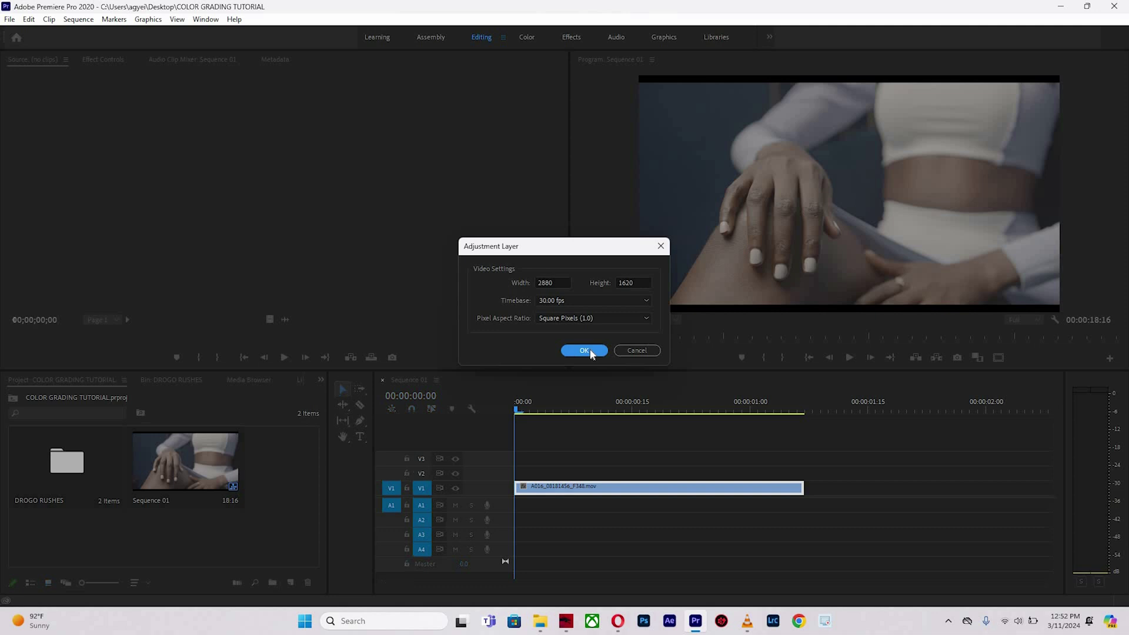
{"action": "key", "text": "Return"}
{"action": "left_click_drag", "start_coordinate": [277, 471], "coordinate": [516, 471]}
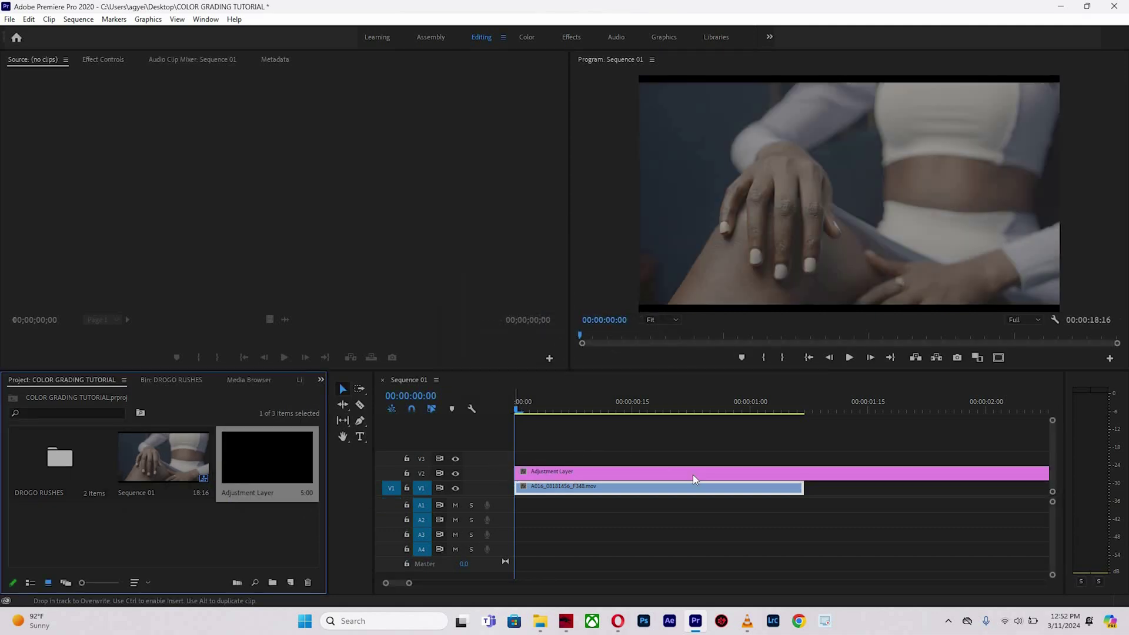
{"action": "key", "text": "c"}
{"action": "left_click", "coordinate": [804, 472]}
{"action": "key", "text": "v"}
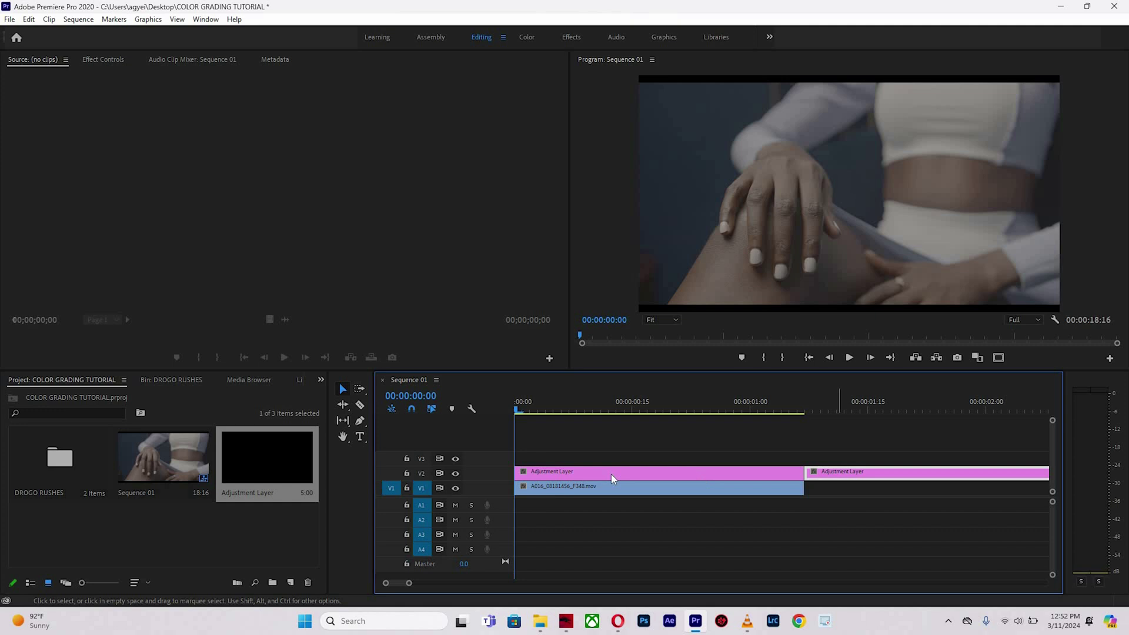
{"action": "key", "text": "Delete"}
Copy the trimmed adjustment layer onto V3 and check the clips on V1, V2 and V3
{"action": "left_click", "coordinate": [591, 474]}
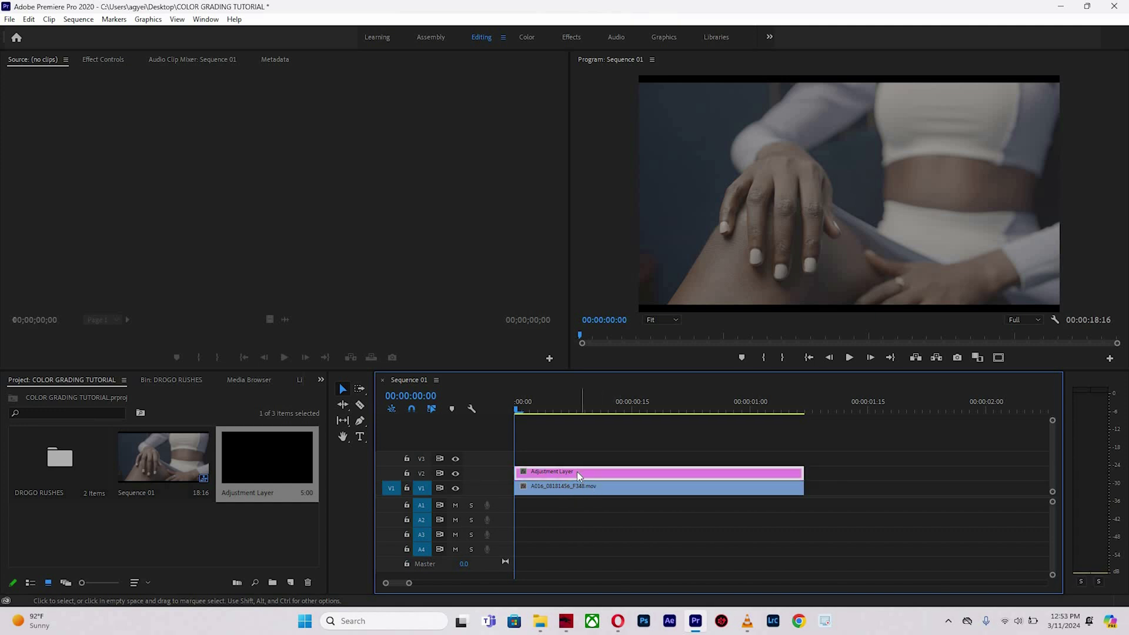
{"action": "left_click_drag", "start_coordinate": [580, 472], "coordinate": [590, 463]}
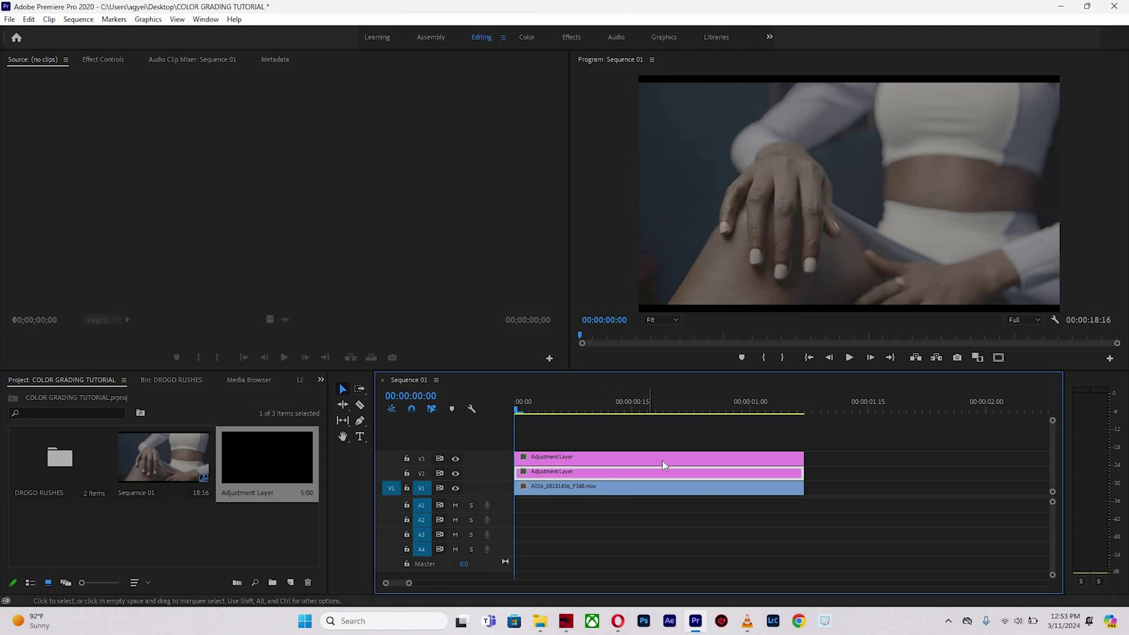
{"action": "left_click", "coordinate": [609, 492]}
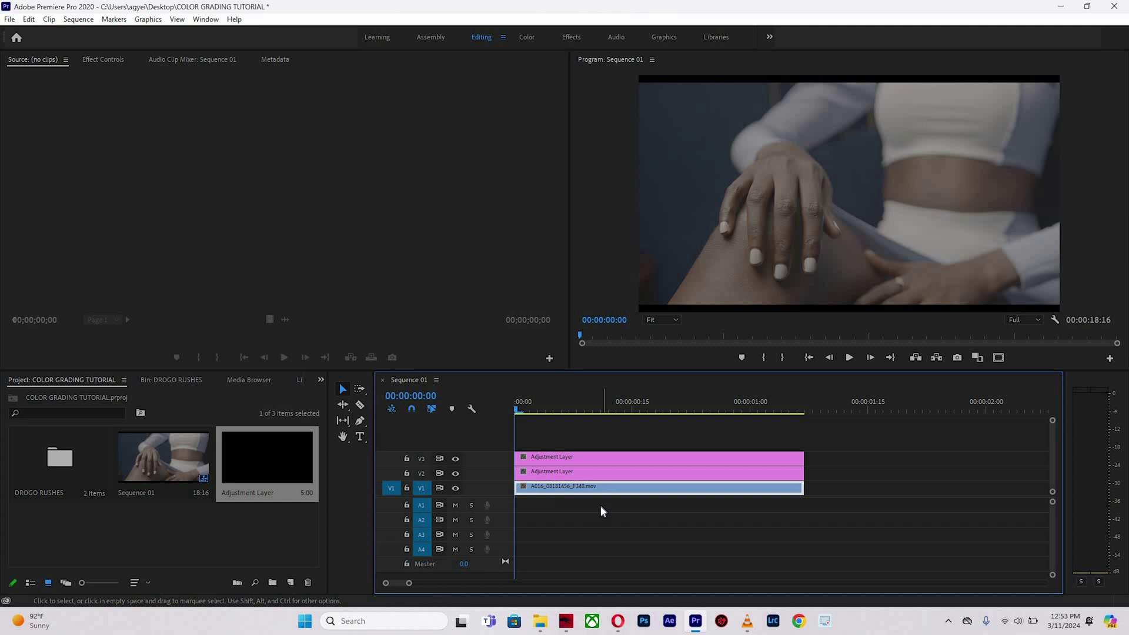
{"action": "left_click", "coordinate": [582, 472]}
{"action": "left_click", "coordinate": [584, 454]}
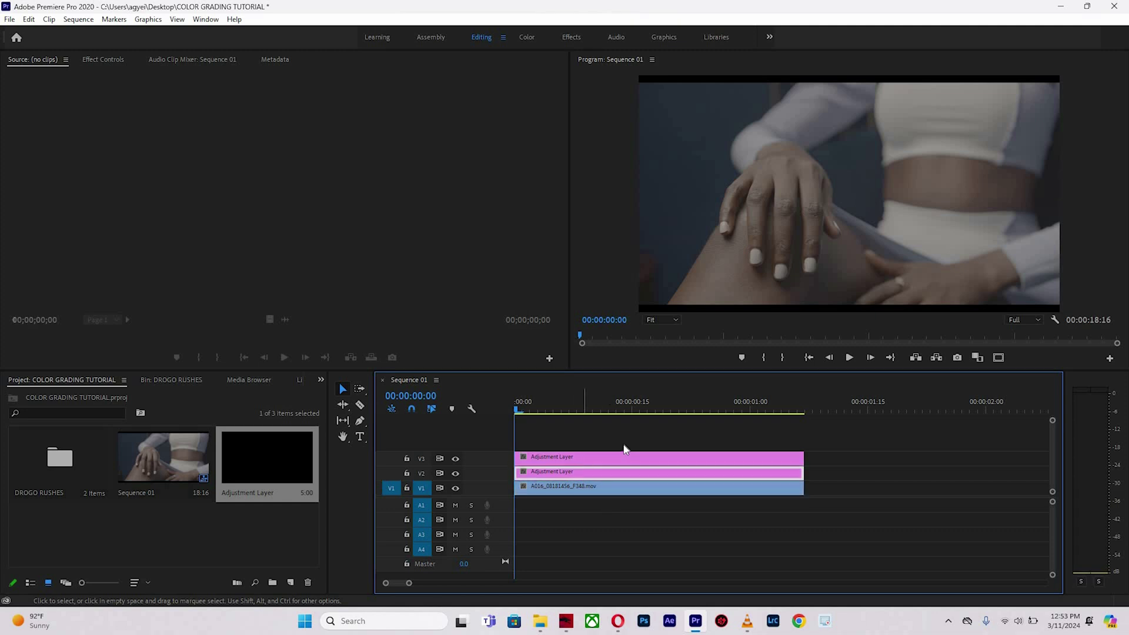
With the V2 adjustment layer selected in the Color workspace, browse for a Creative Look LUT
{"action": "left_click", "coordinate": [583, 474]}
{"action": "left_click", "coordinate": [526, 36]}
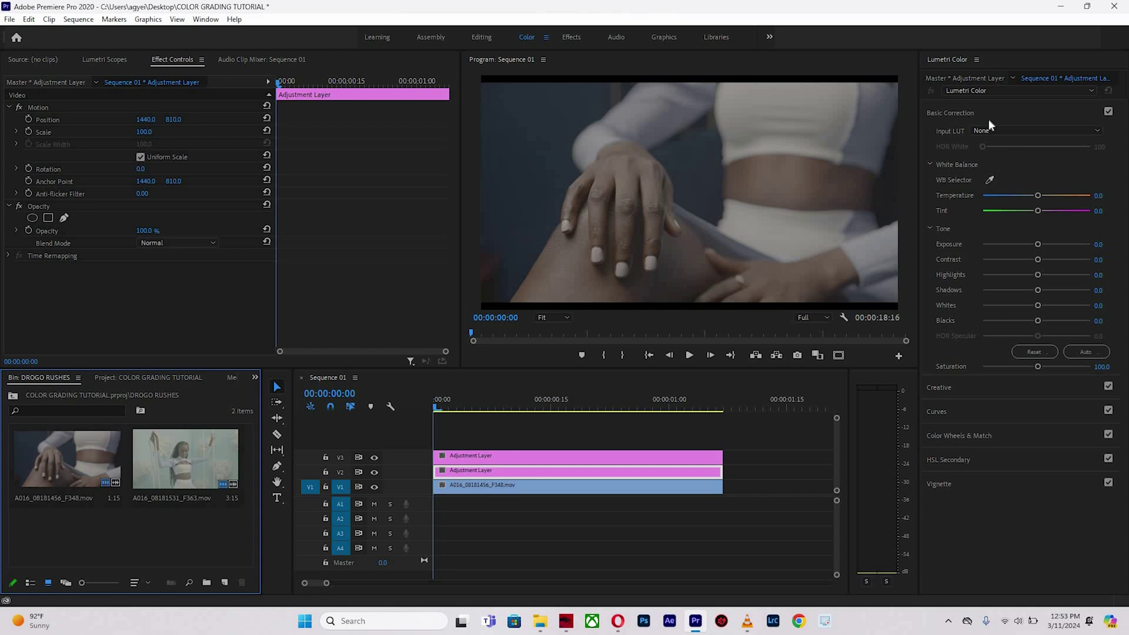
{"action": "left_click", "coordinate": [962, 387]}
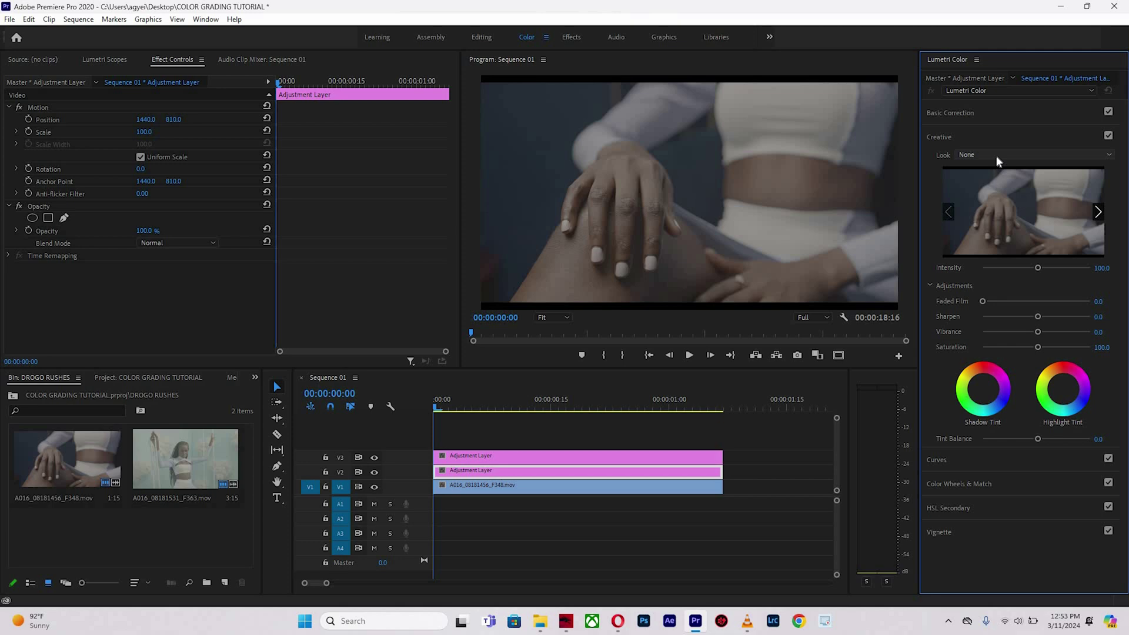
{"action": "left_click", "coordinate": [996, 153]}
{"action": "left_click", "coordinate": [978, 193]}
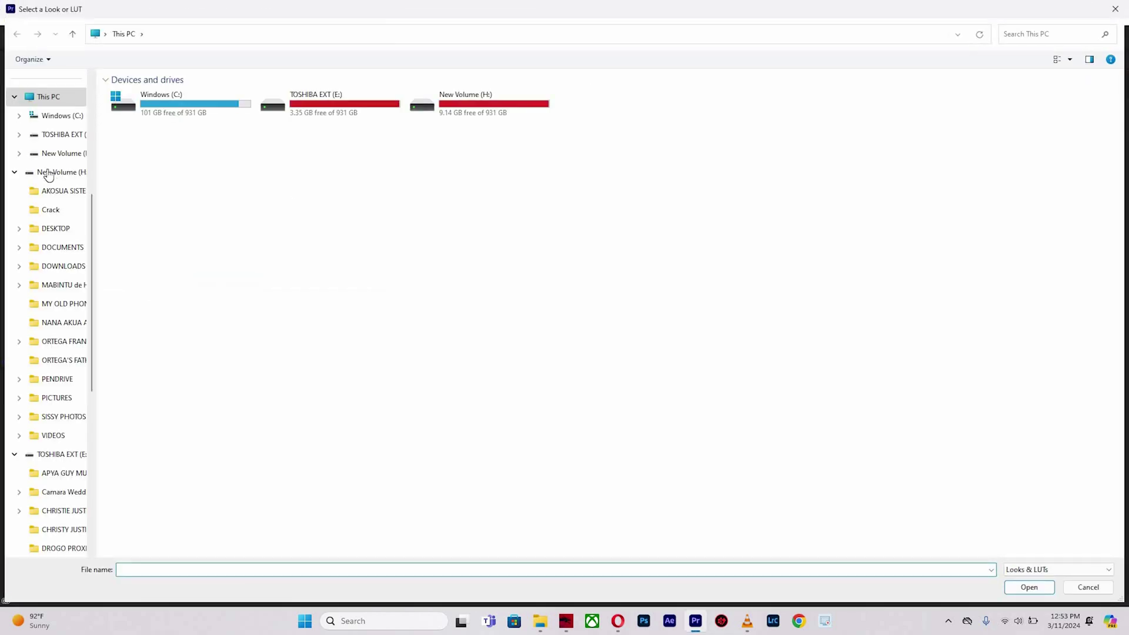
Load ISL.cube from the INDOOR SKIN LUT folder as the creative look
{"action": "scroll", "coordinate": [57, 170], "scroll_direction": "up", "scroll_amount": 3}
{"action": "scroll", "coordinate": [43, 229], "scroll_direction": "up", "scroll_amount": 3}
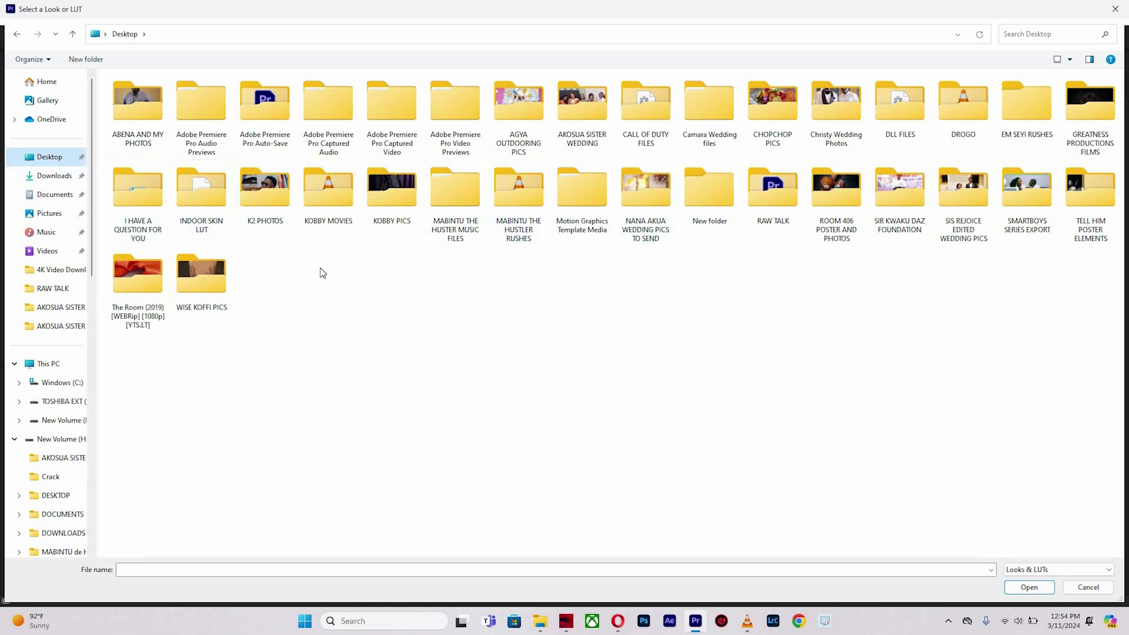
{"action": "double_click", "coordinate": [206, 199]}
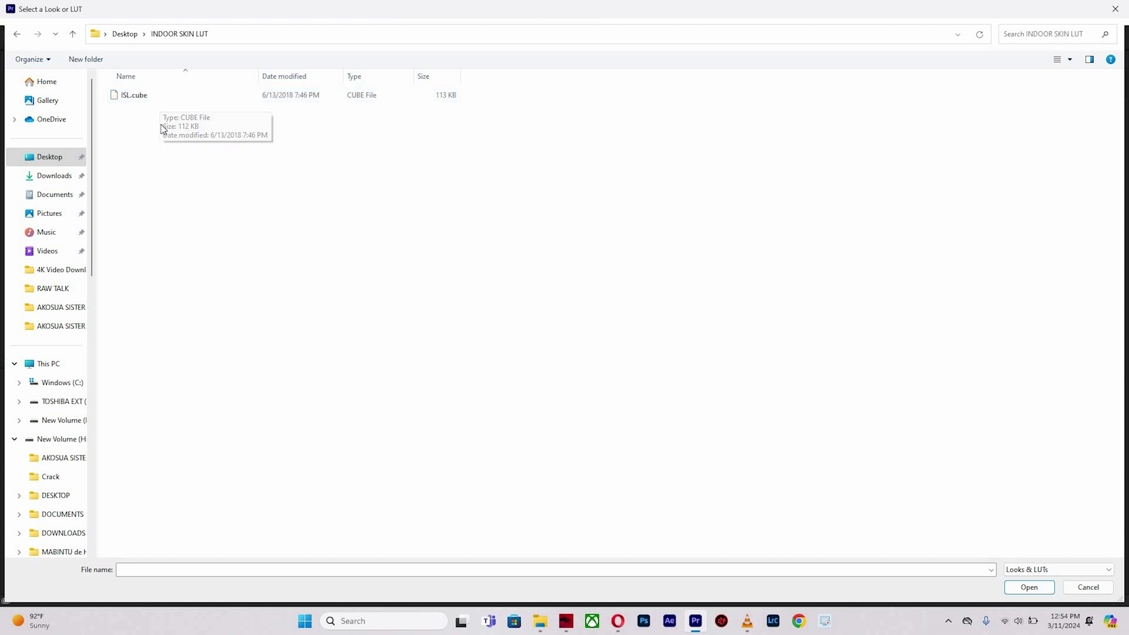
{"action": "double_click", "coordinate": [134, 96]}
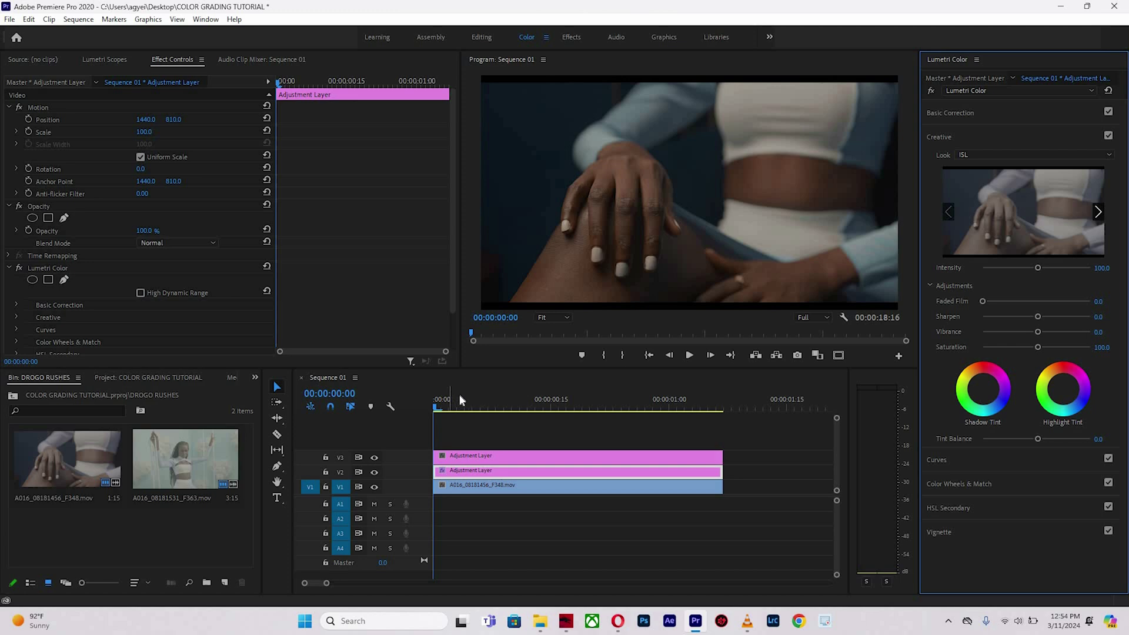
{"action": "left_click", "coordinate": [460, 394]}
{"action": "key", "text": "space"}
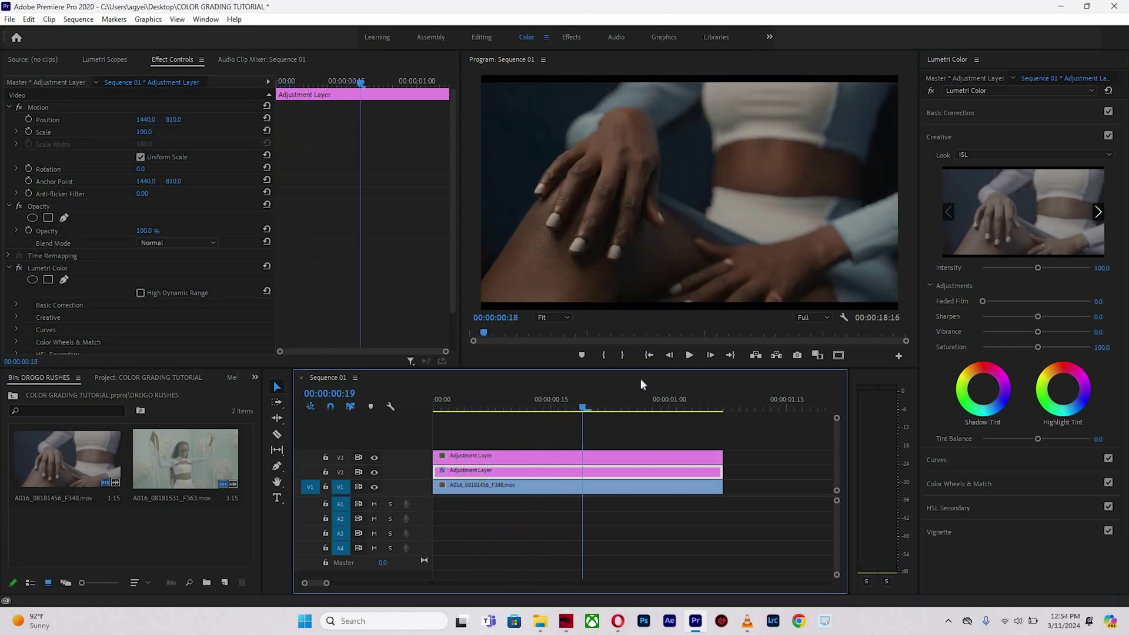
{"action": "key", "text": "j"}
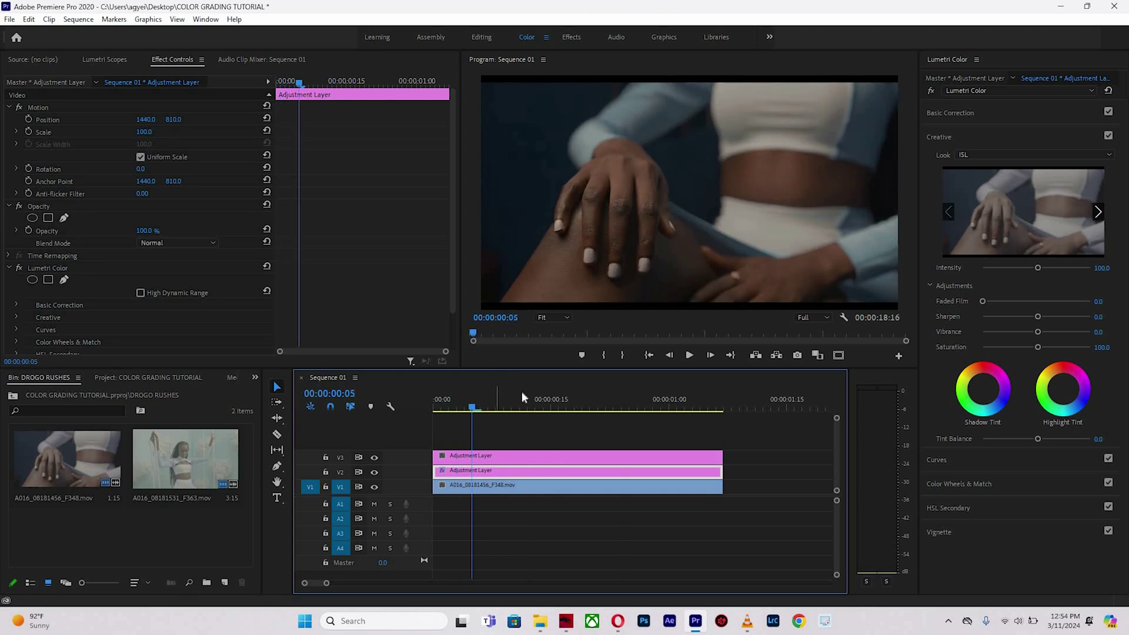
{"action": "left_click", "coordinate": [551, 409]}
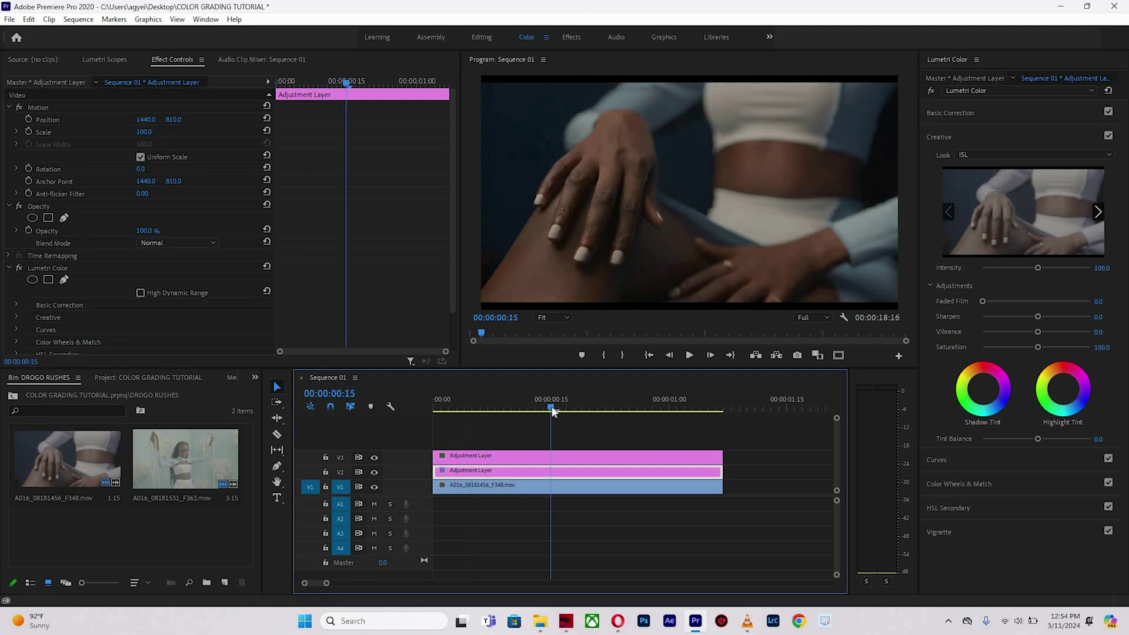
{"action": "left_click", "coordinate": [582, 409]}
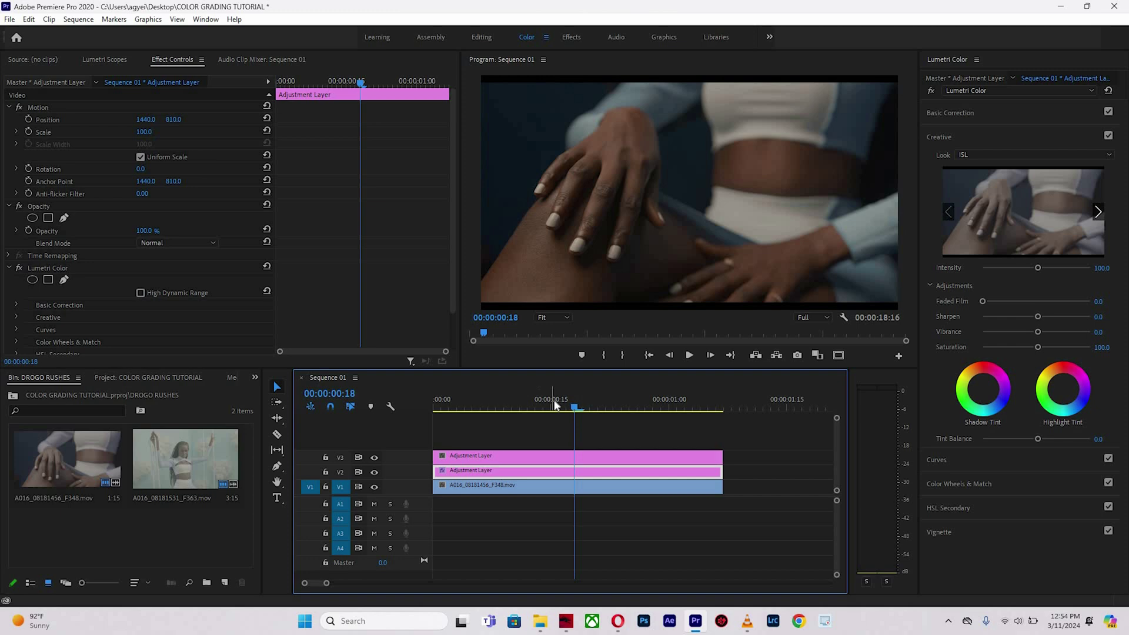
{"action": "left_click", "coordinate": [449, 402]}
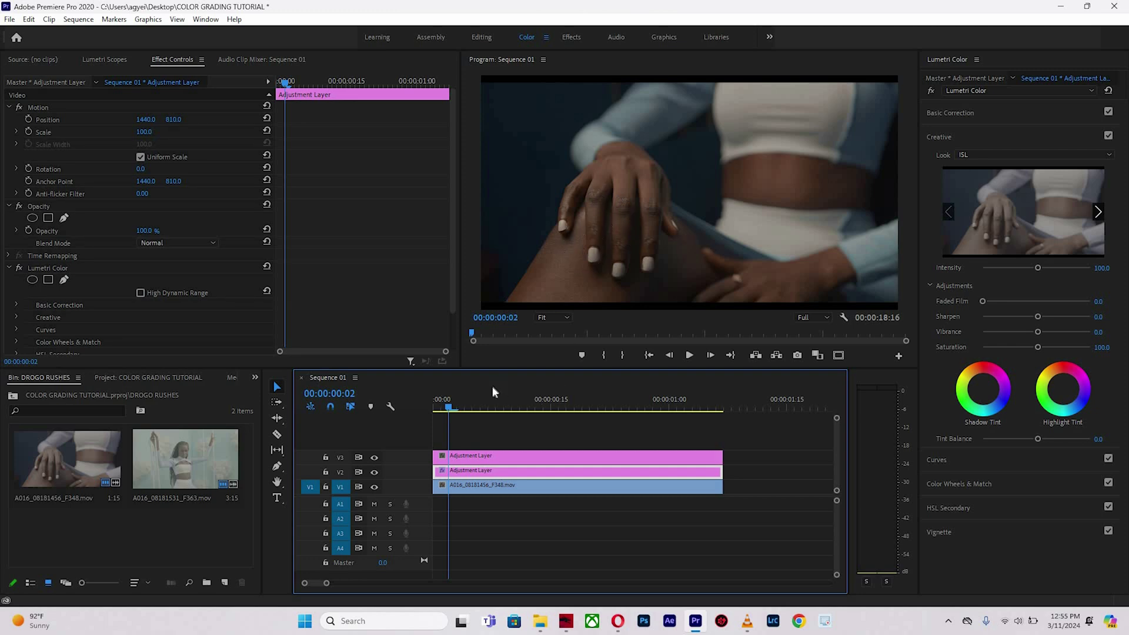
{"action": "left_click", "coordinate": [550, 406]}
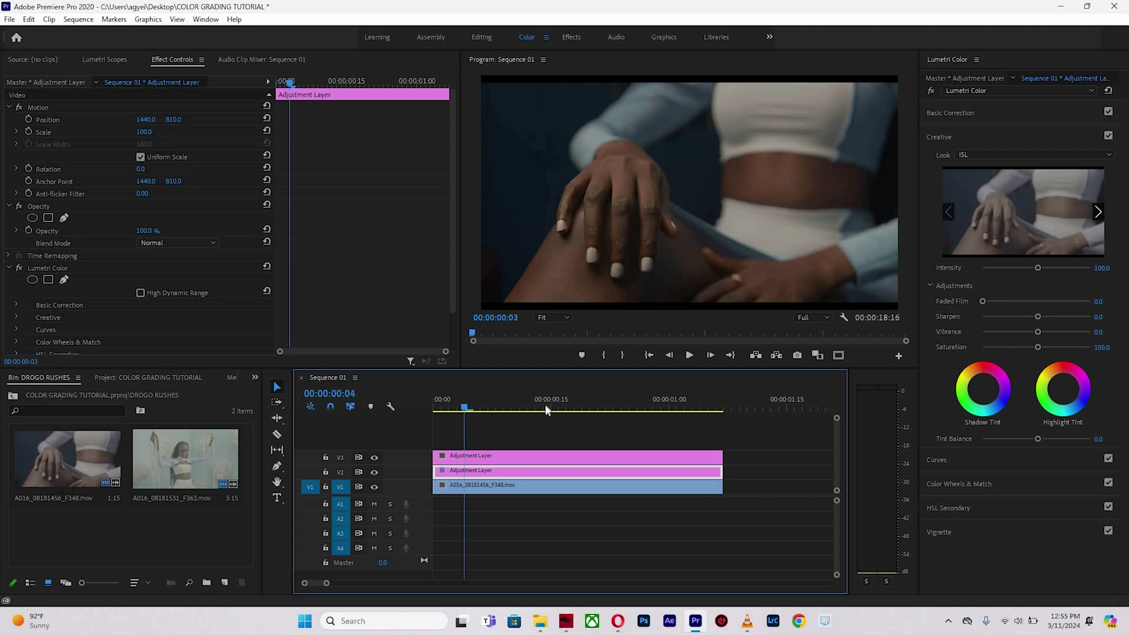
{"action": "left_click", "coordinate": [493, 412]}
{"action": "key", "text": "space"}
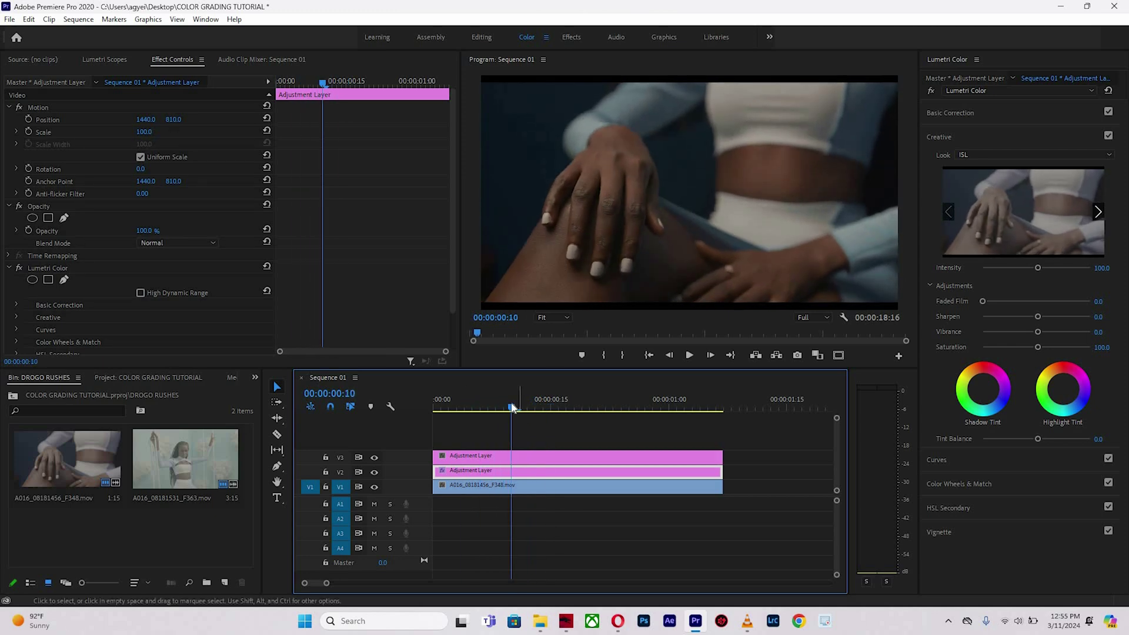
{"action": "left_click_drag", "start_coordinate": [559, 405], "coordinate": [575, 405]}
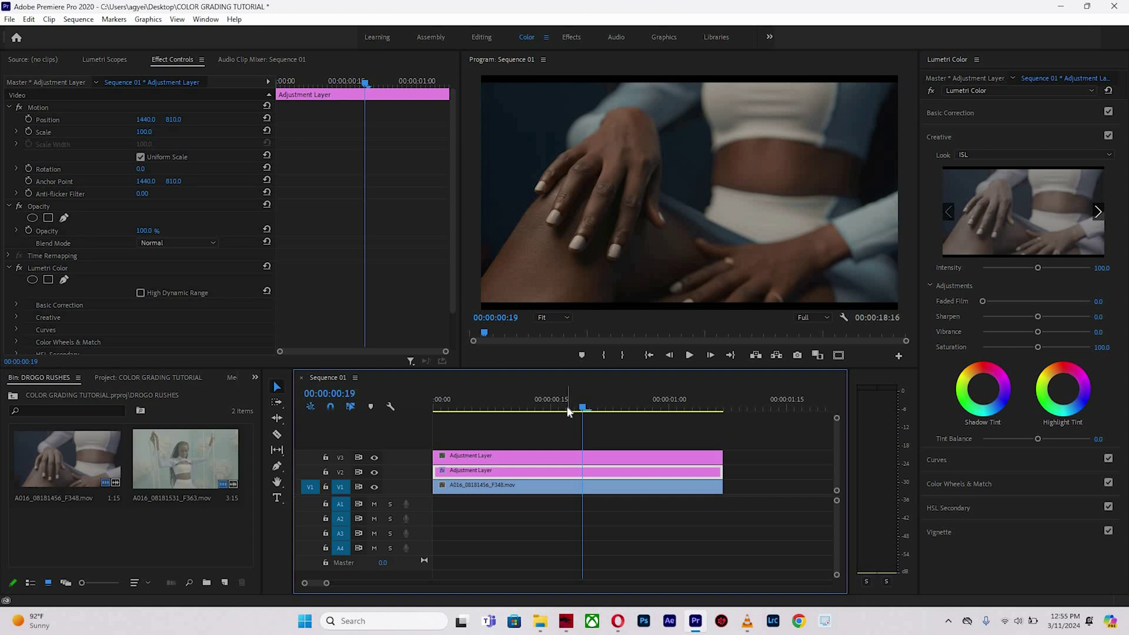
{"action": "left_click", "coordinate": [566, 411]}
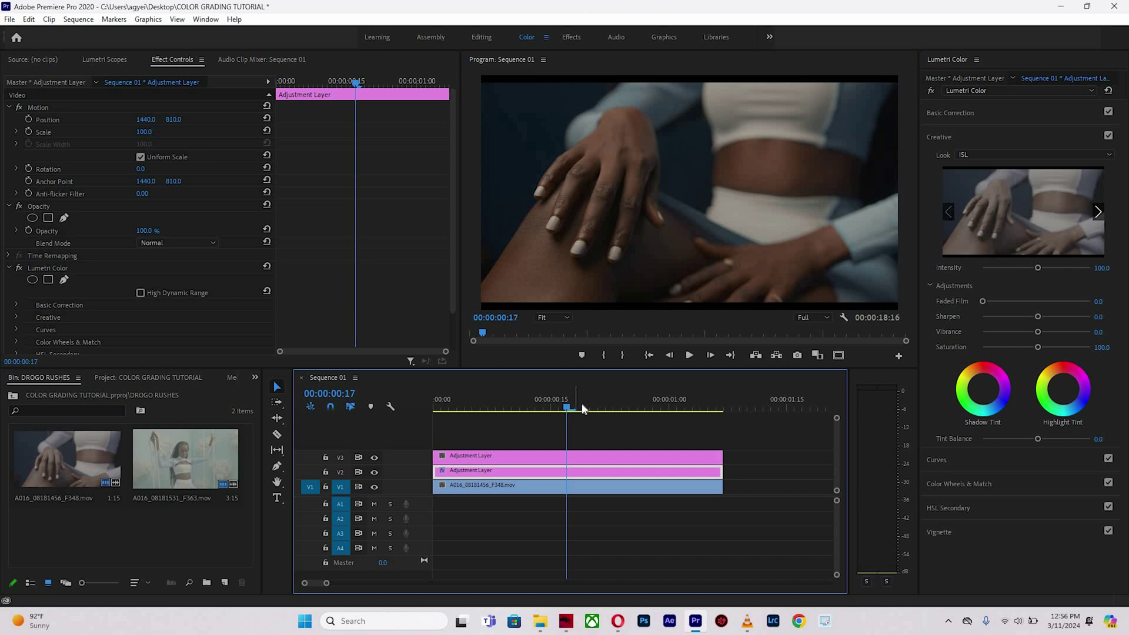
{"action": "left_click", "coordinate": [590, 410]}
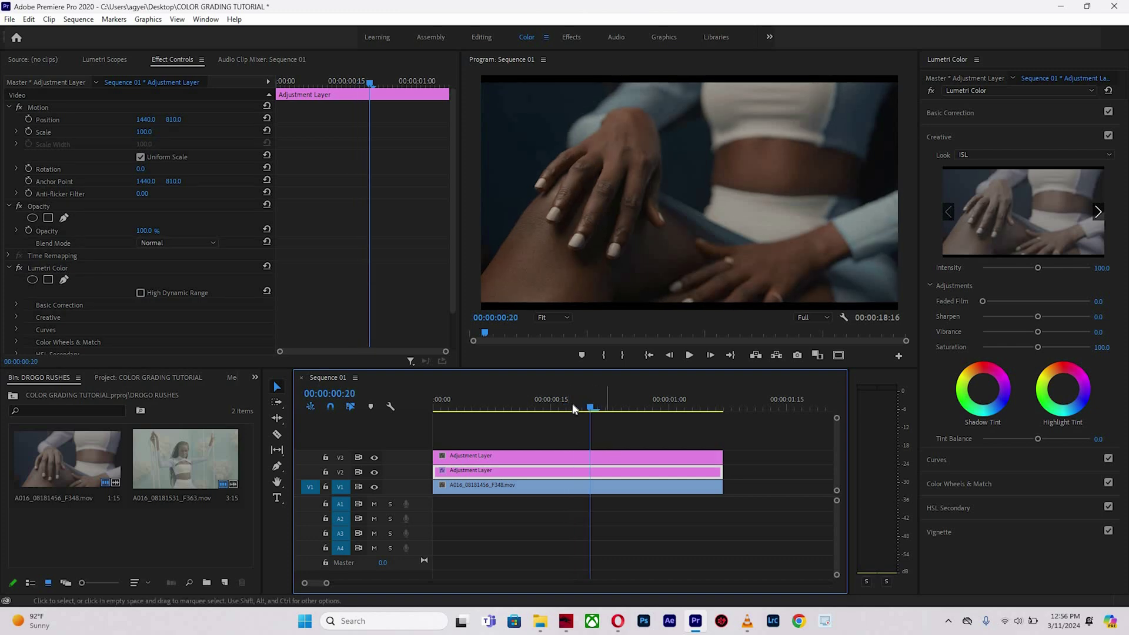
{"action": "left_click", "coordinate": [566, 407]}
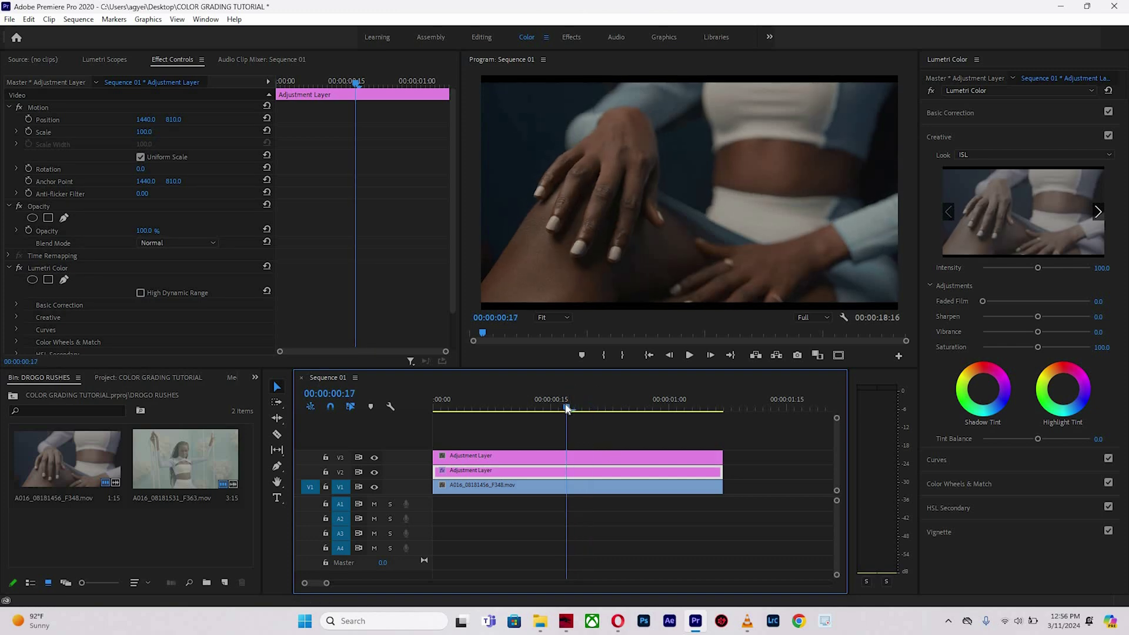
{"action": "left_click", "coordinate": [523, 407]}
{"action": "left_click", "coordinate": [511, 407]}
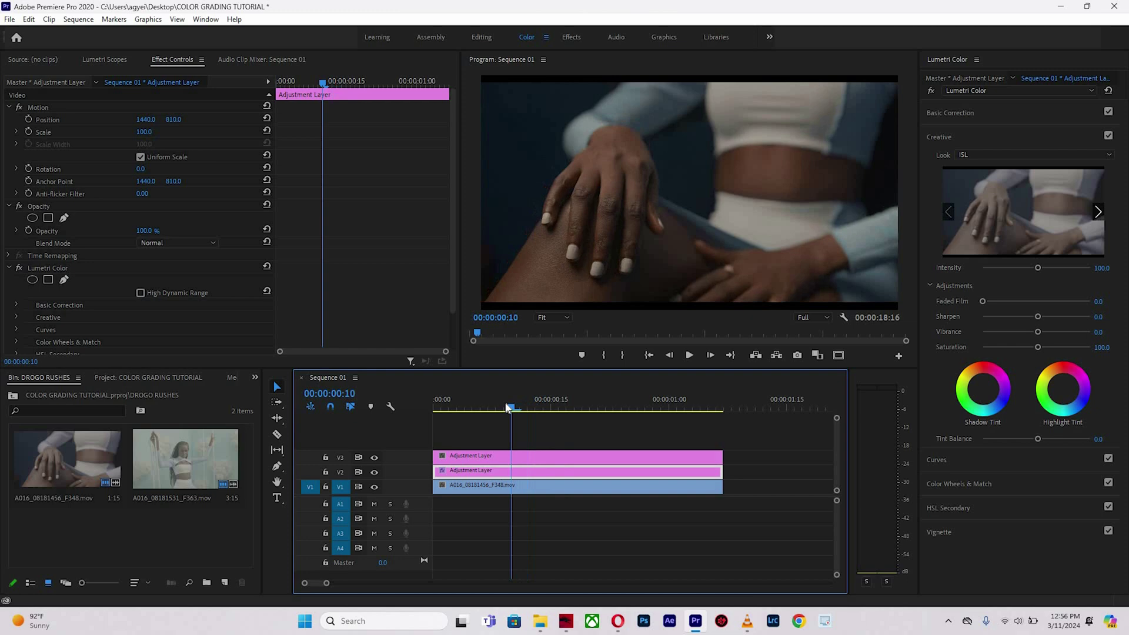
{"action": "left_click", "coordinate": [551, 407]}
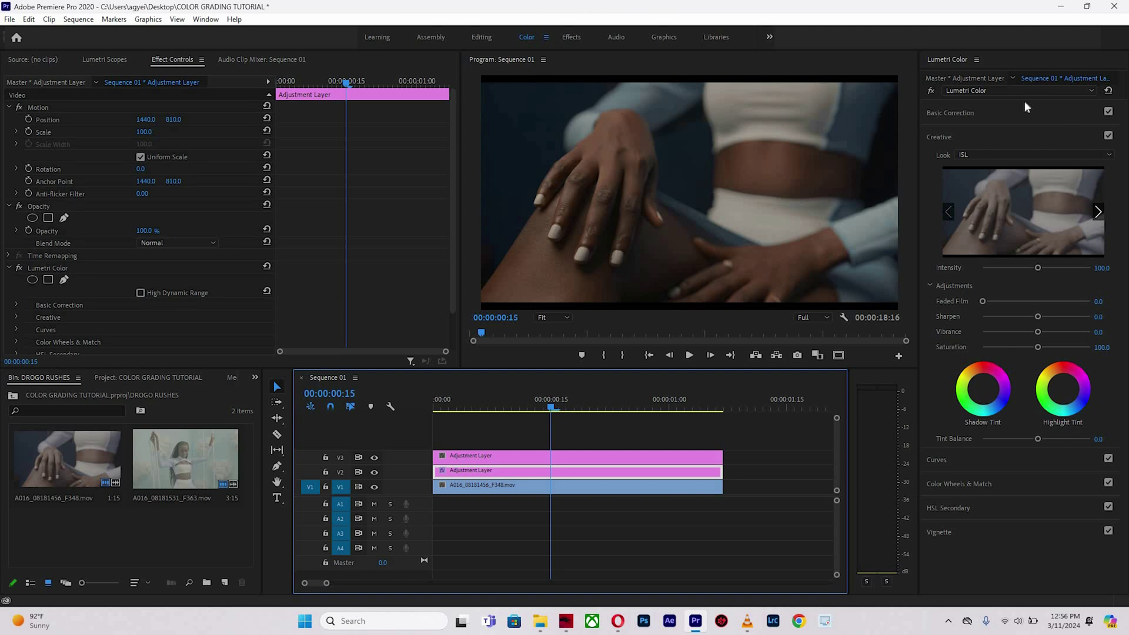
In Basic Correction, set Whites 59.8, Highlights 30.4, Contrast 65.2 and Blacks -43.5
{"action": "left_click", "coordinate": [966, 113]}
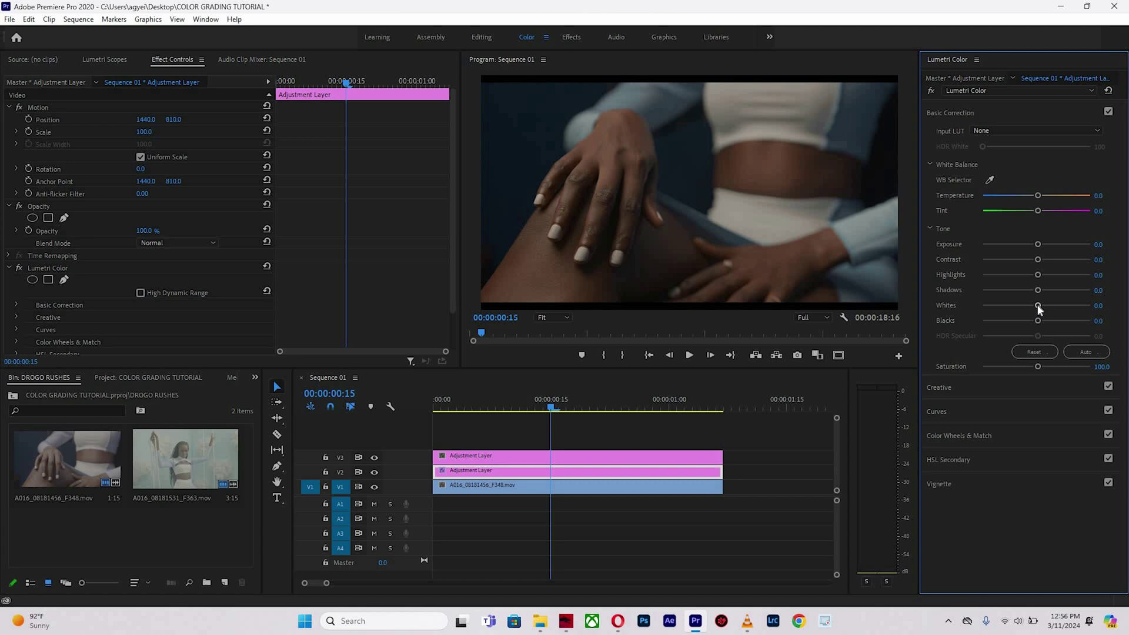
{"action": "left_click_drag", "start_coordinate": [1038, 306], "coordinate": [1052, 275]}
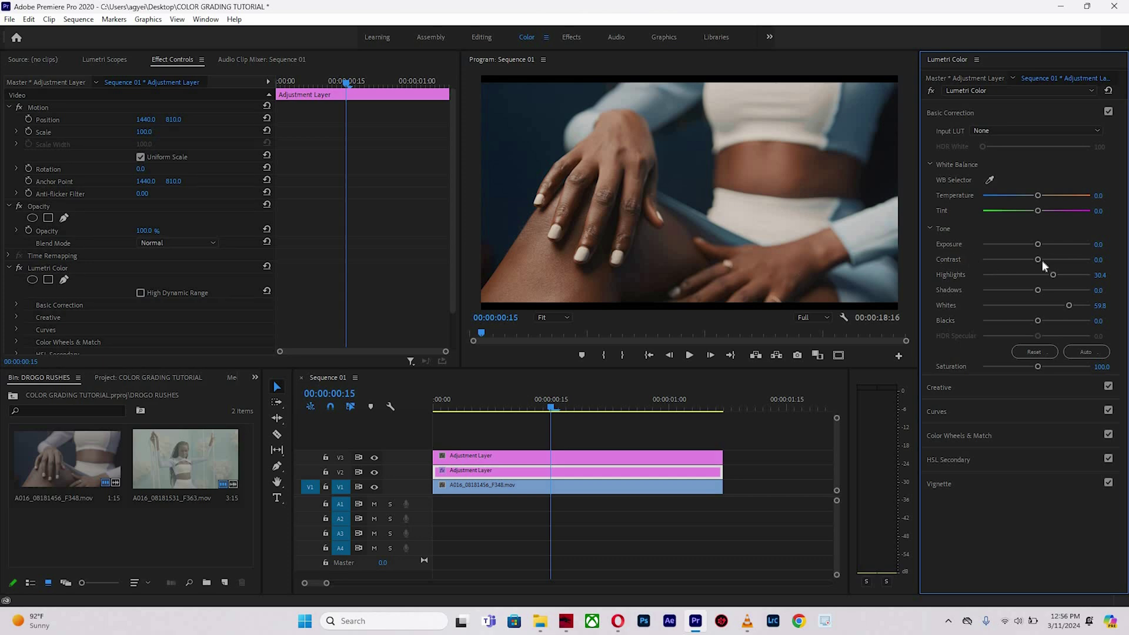
{"action": "left_click_drag", "start_coordinate": [1043, 260], "coordinate": [1060, 261]}
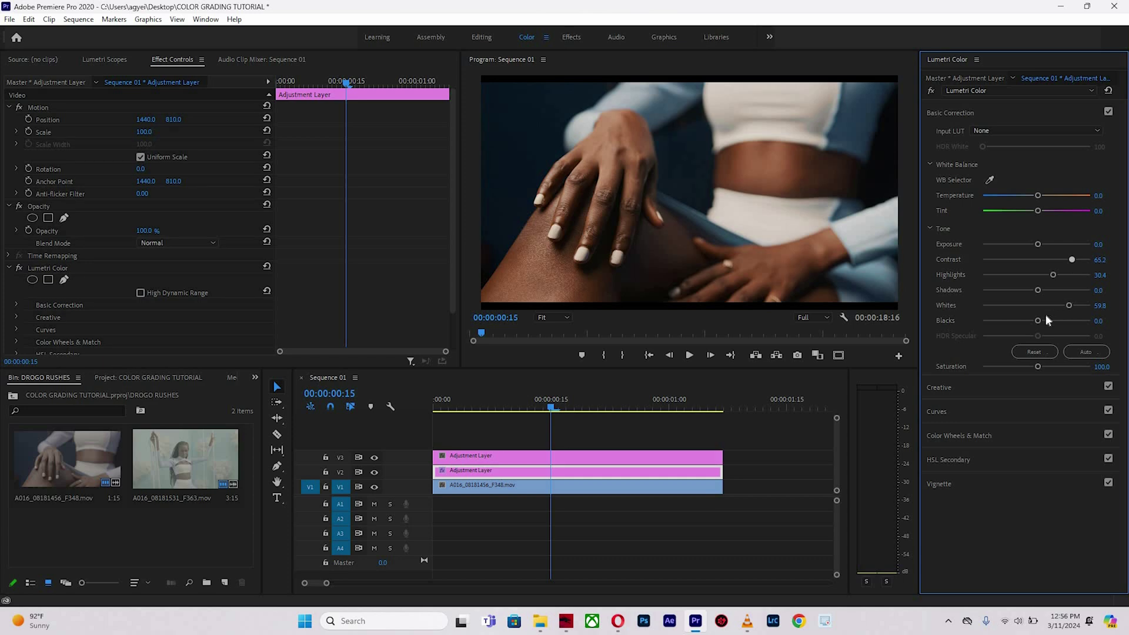
{"action": "left_click_drag", "start_coordinate": [1016, 321], "coordinate": [1000, 320]}
{"action": "left_click", "coordinate": [1011, 318]}
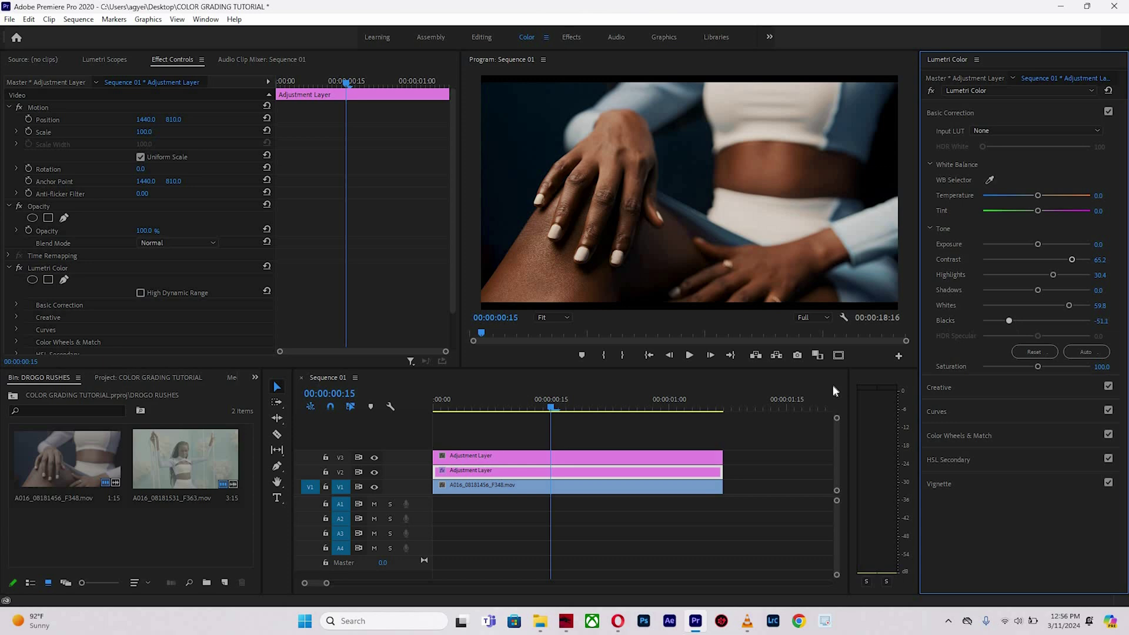
{"action": "left_click_drag", "start_coordinate": [438, 405], "coordinate": [535, 381]}
Lower the White Balance Temperature to -14.1, checking the result at frame 00:00:00:09
{"action": "key", "text": "Left"}
{"action": "key", "text": "Left"}
{"action": "key", "text": "Left"}
{"action": "key", "text": "Left"}
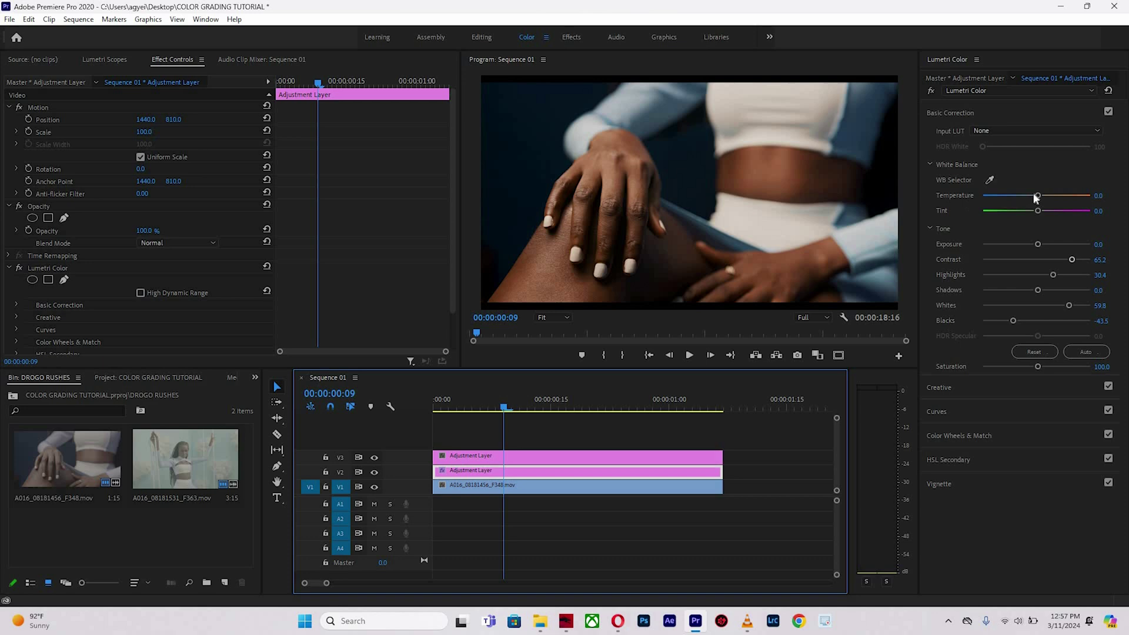
{"action": "mouse_move", "coordinate": [1036, 196]}
{"action": "left_mouse_down"}
{"action": "mouse_move", "coordinate": [1026, 200]}
{"action": "mouse_move", "coordinate": [1043, 196]}
{"action": "left_mouse_up"}
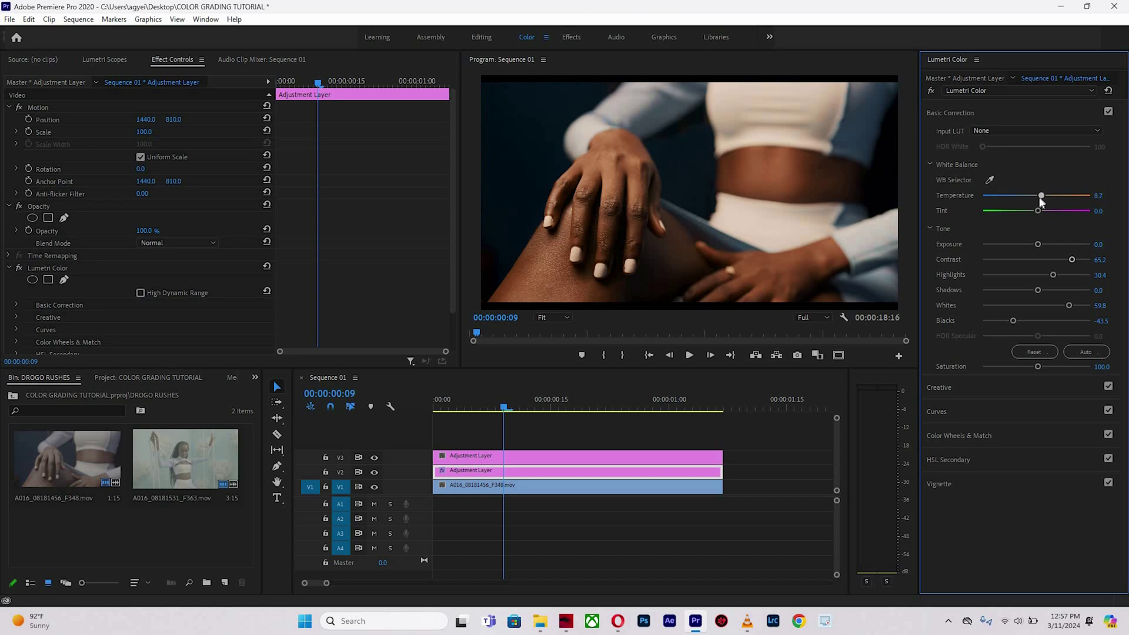
{"action": "left_click", "coordinate": [1040, 196]}
{"action": "left_click", "coordinate": [1030, 197]}
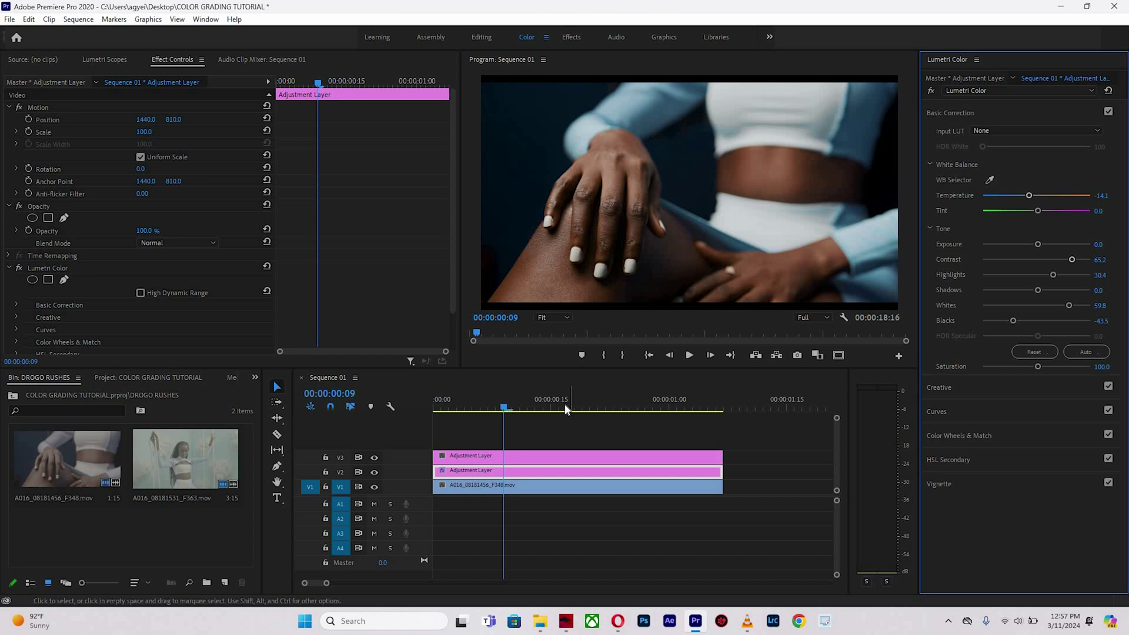
{"action": "left_click", "coordinate": [582, 403]}
{"action": "left_click", "coordinate": [503, 400]}
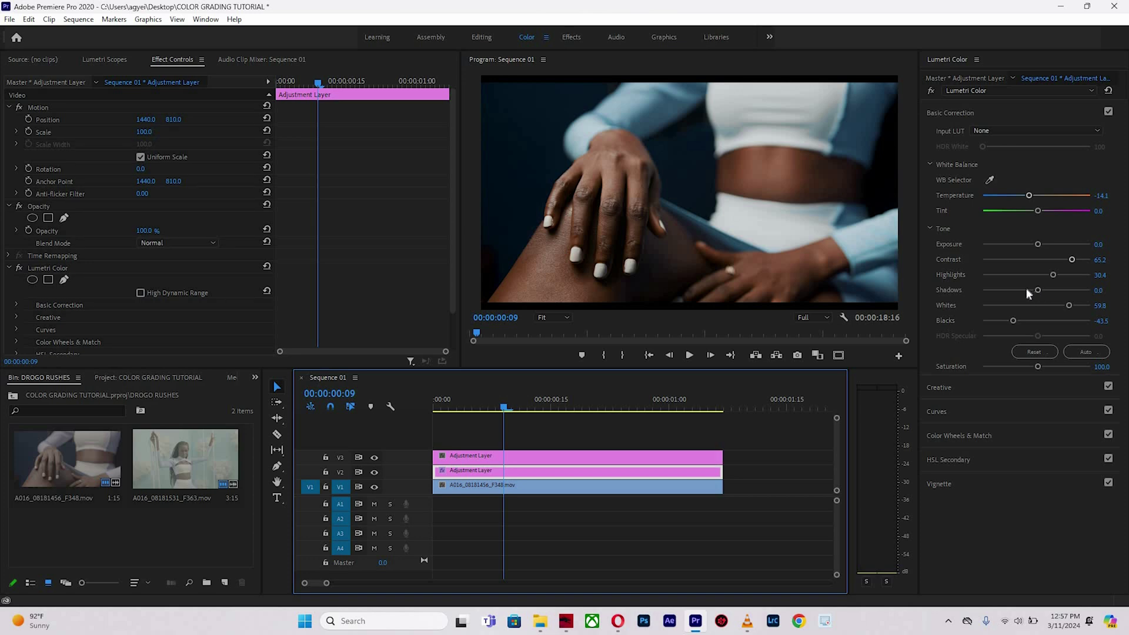
Set Shadows -20.7, Contrast 69.6, Whites 73.9 and Blacks -54.3 in Basic Correction
{"action": "left_click_drag", "start_coordinate": [1027, 290], "coordinate": [1025, 289]}
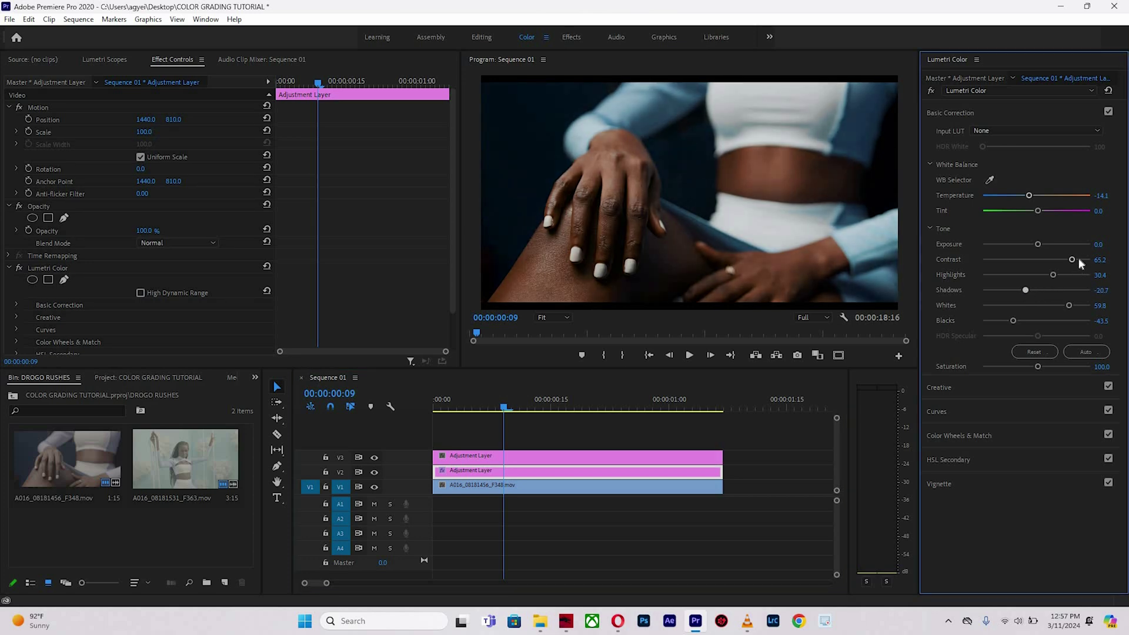
{"action": "left_click_drag", "start_coordinate": [1072, 259], "coordinate": [1074, 259]}
{"action": "left_click_drag", "start_coordinate": [1070, 305], "coordinate": [1074, 305]}
{"action": "left_click", "coordinate": [1006, 319]}
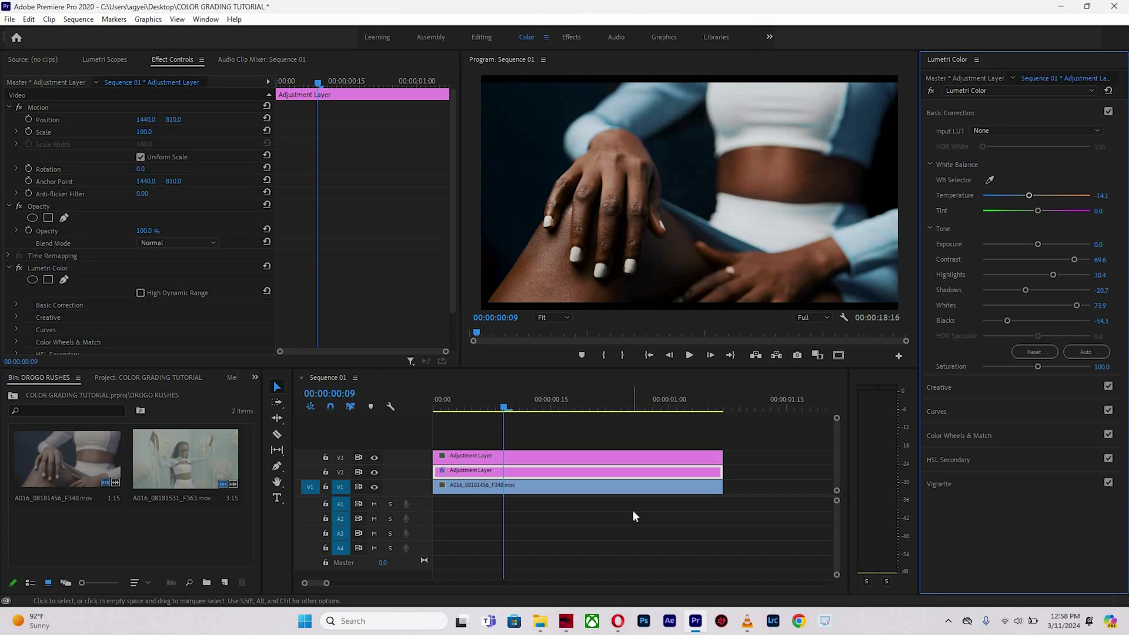
In Lumetri Creative, move the Shadow Tint and Highlight Tint wheels off centre
{"action": "left_click", "coordinate": [973, 389]}
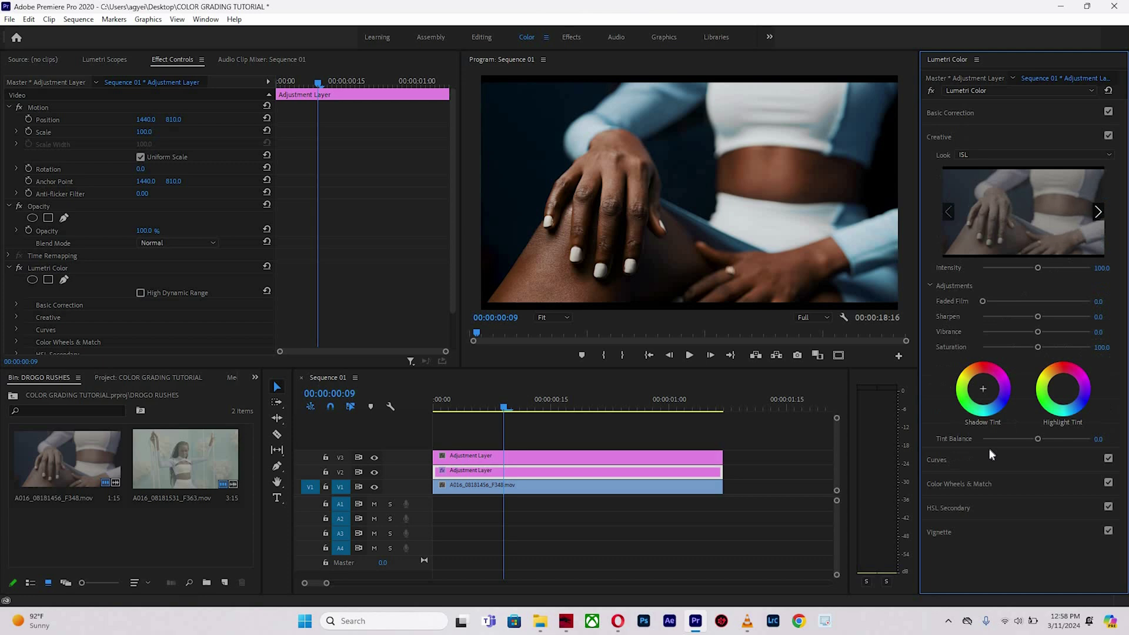
{"action": "left_click", "coordinate": [985, 462]}
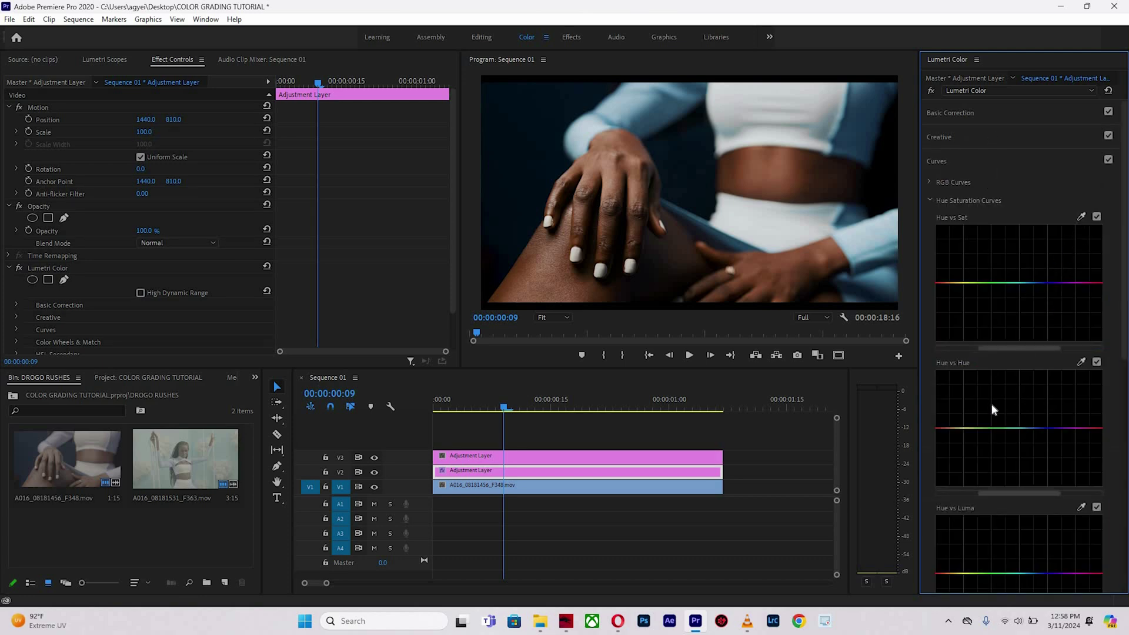
{"action": "left_click", "coordinate": [939, 136]}
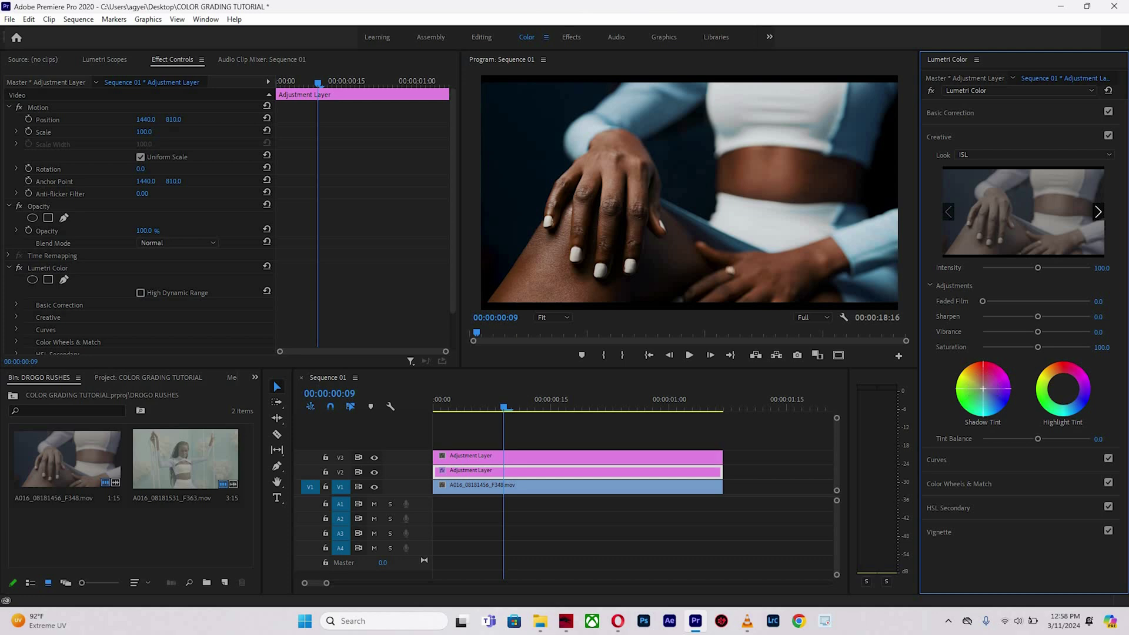
{"action": "left_click_drag", "start_coordinate": [983, 388], "coordinate": [988, 399]}
{"action": "left_click_drag", "start_coordinate": [1066, 393], "coordinate": [1064, 386]}
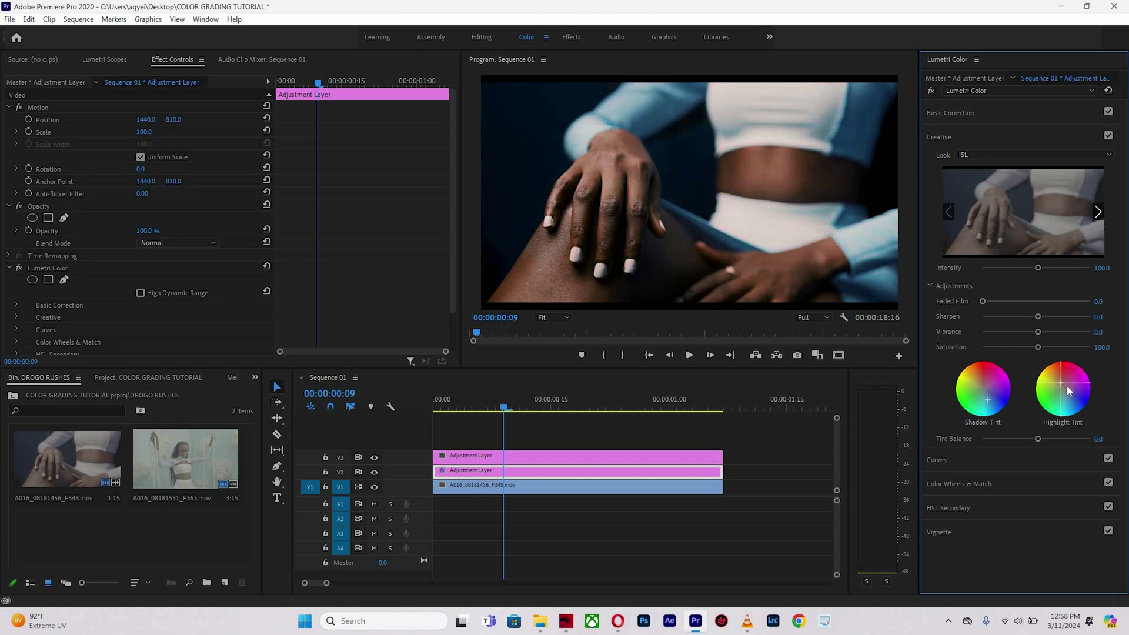
In Basic Correction, set Highlights 46.7, Whites 81.5 and Shadows -33.7
{"action": "left_click", "coordinate": [996, 104]}
{"action": "left_click", "coordinate": [1062, 278]}
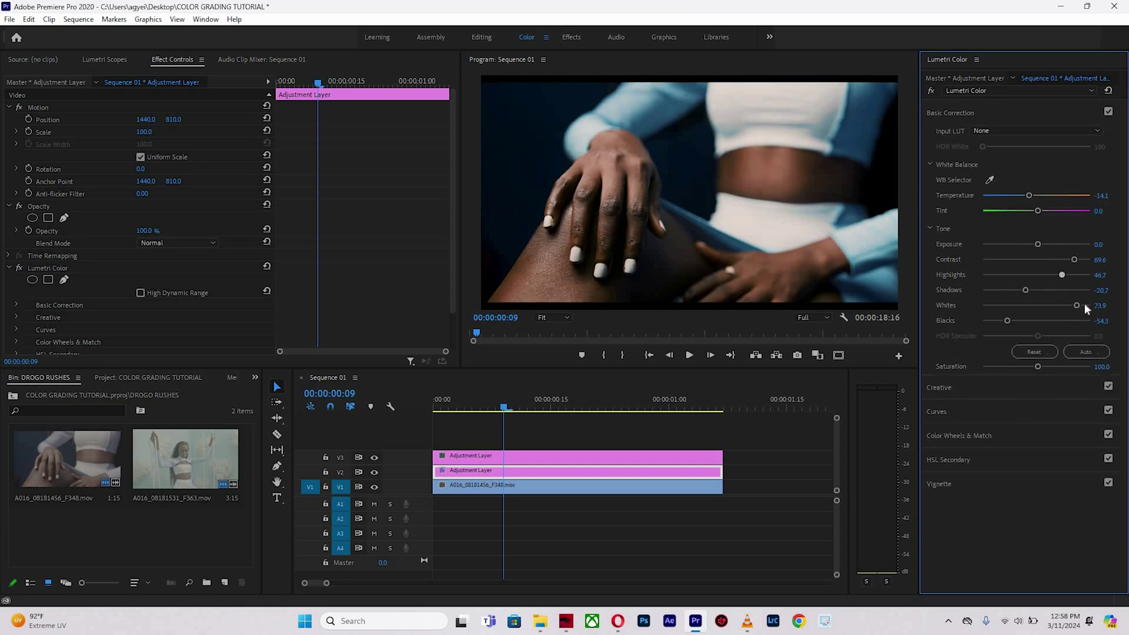
{"action": "left_click", "coordinate": [1080, 306]}
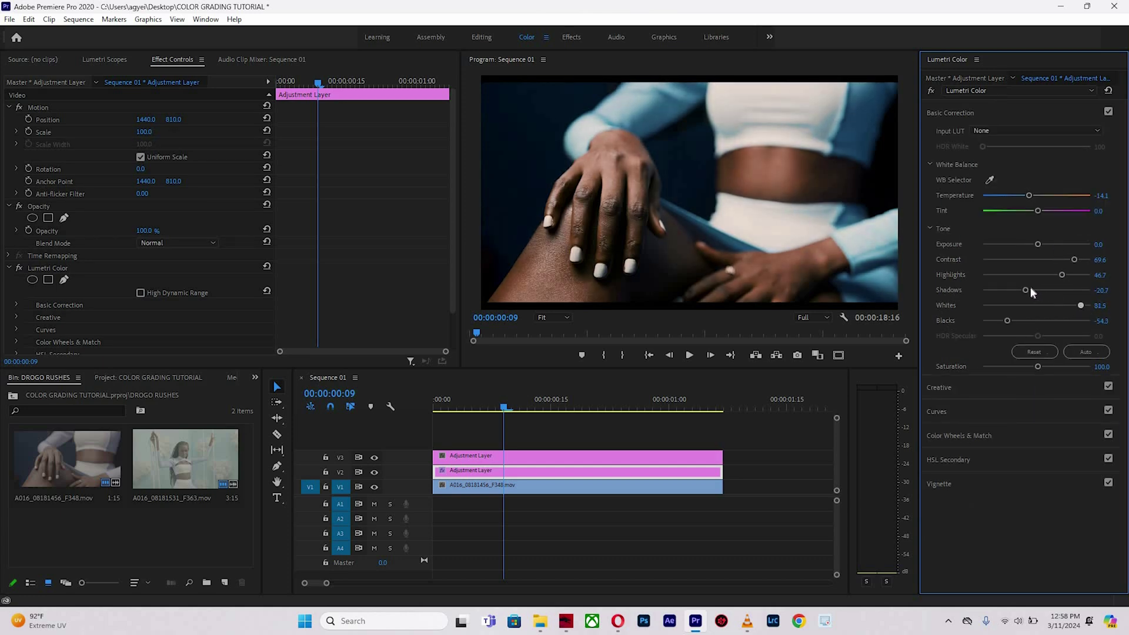
{"action": "left_click", "coordinate": [1019, 289]}
{"action": "left_click_drag", "start_coordinate": [946, 283], "coordinate": [838, 275]}
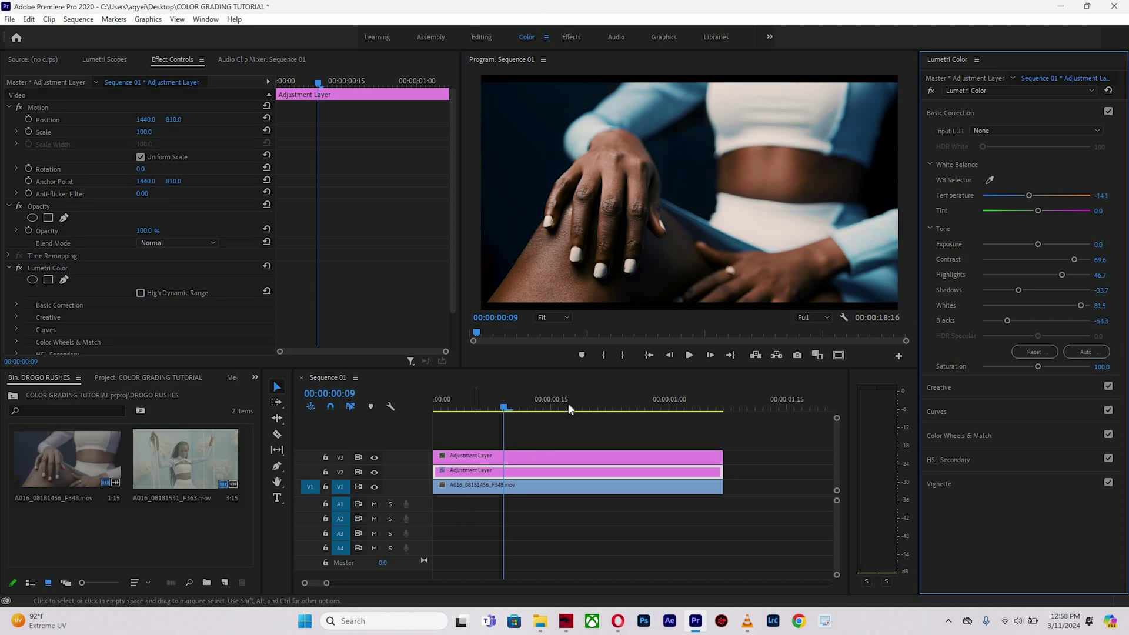
{"action": "left_click", "coordinate": [523, 422]}
{"action": "key", "text": "Right"}
{"action": "key", "text": "Right"}
{"action": "key", "text": "Right"}
{"action": "key", "text": "Right"}
{"action": "key", "text": "Right"}
{"action": "key", "text": "Right"}
{"action": "key", "text": "Right"}
{"action": "key", "text": "Right"}
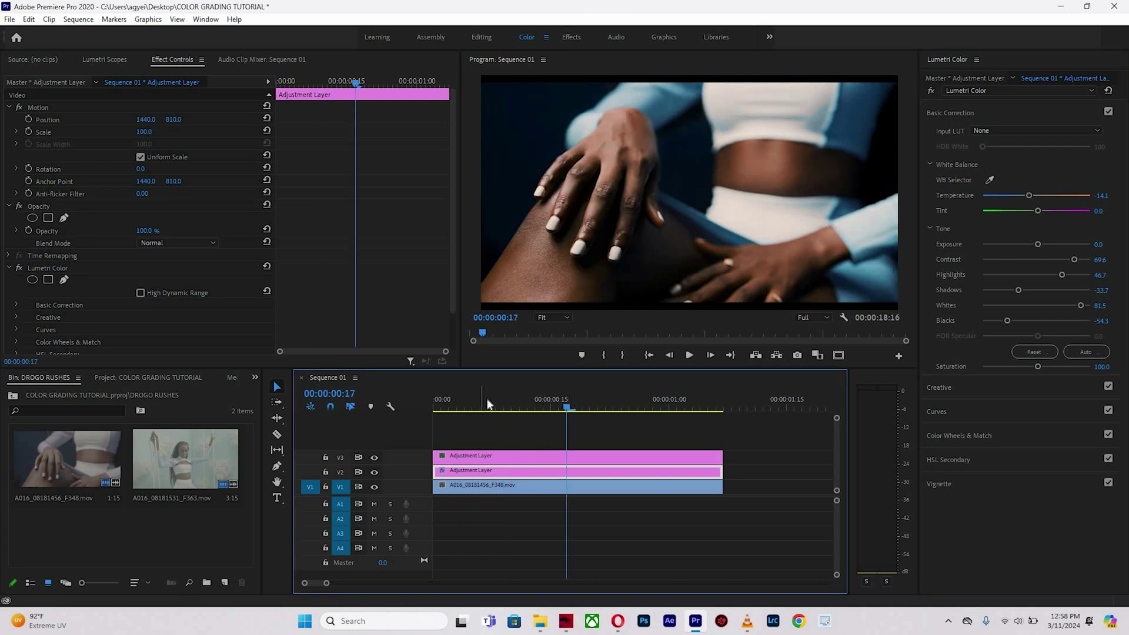
{"action": "left_click", "coordinate": [483, 399]}
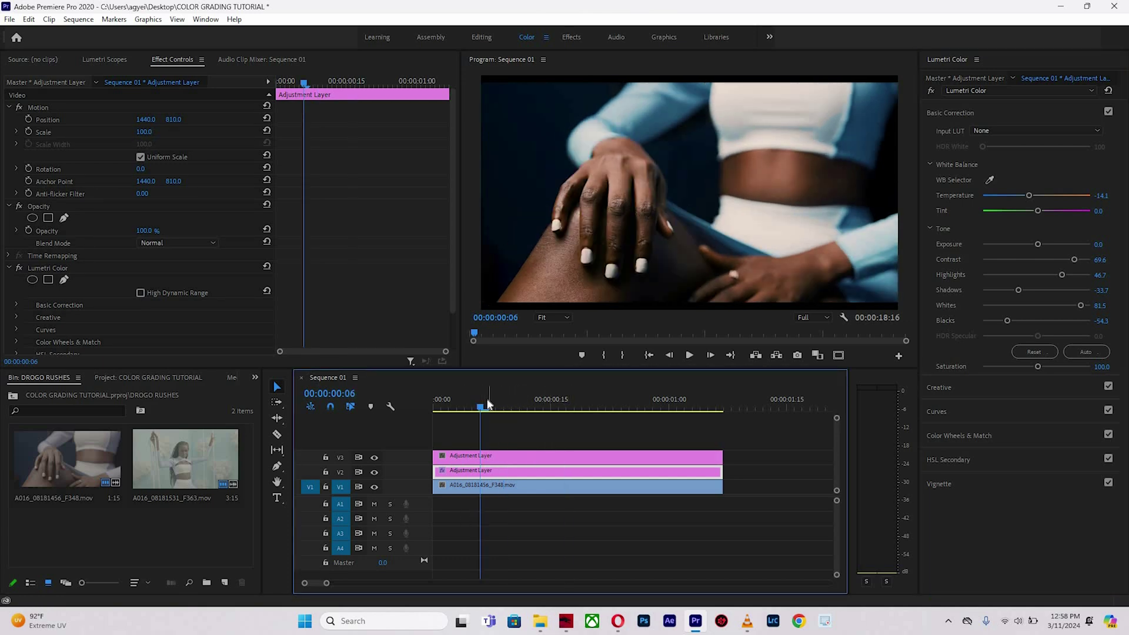